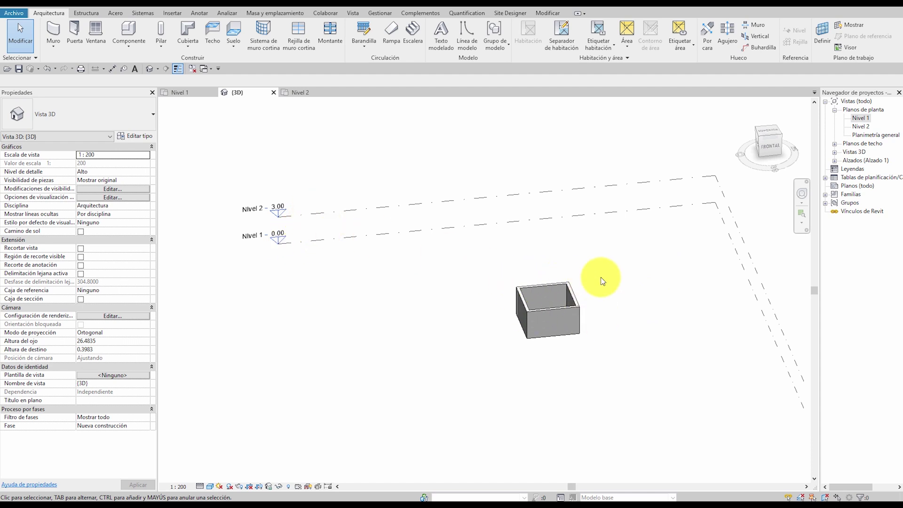
Step: Open the Nivel 2 floor plan and switch its underlay base level to Ninguno and back to Nivel 1
double_click(862, 127)
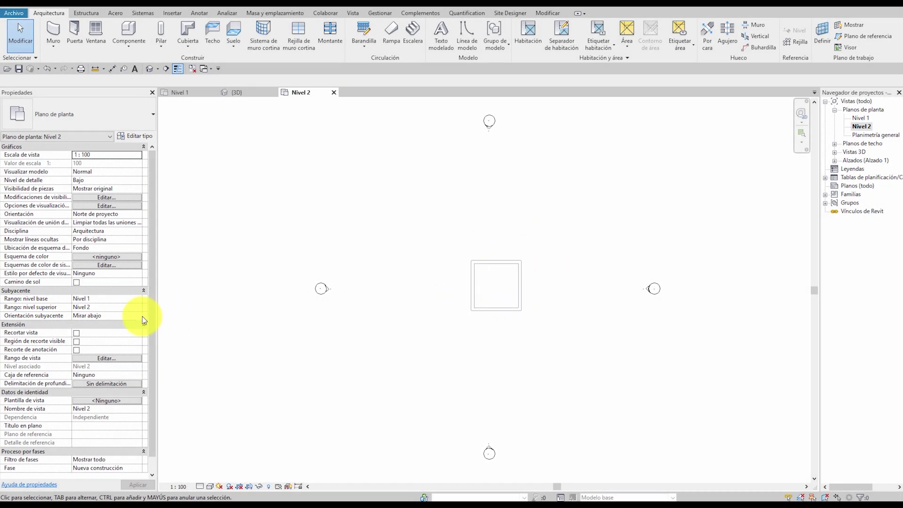
click(138, 299)
click(110, 307)
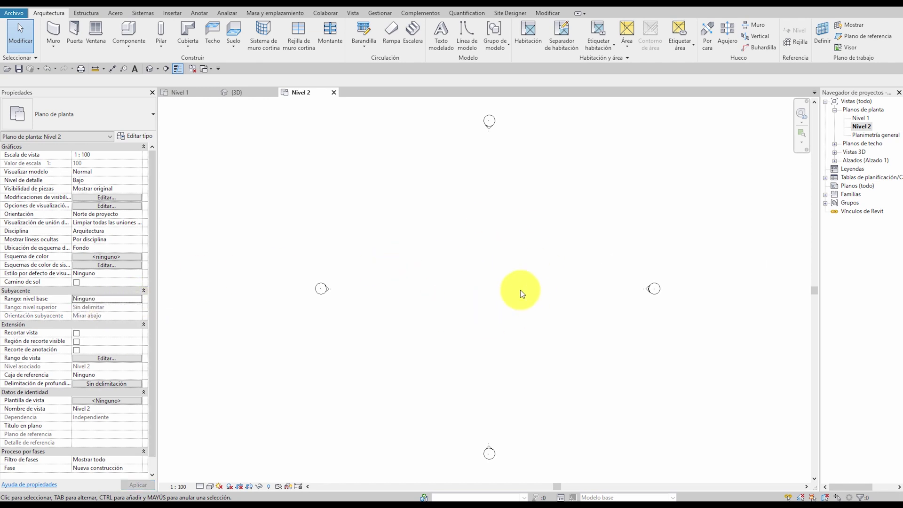
click(134, 298)
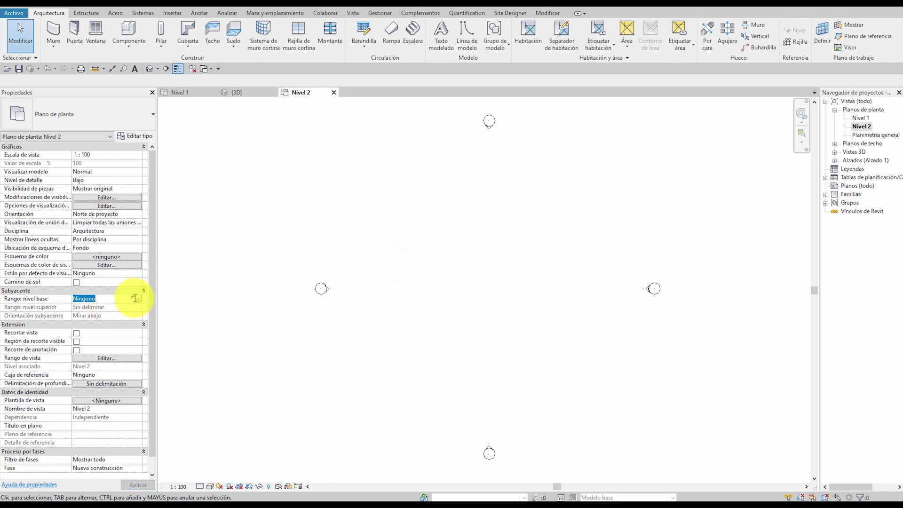
click(137, 299)
click(99, 312)
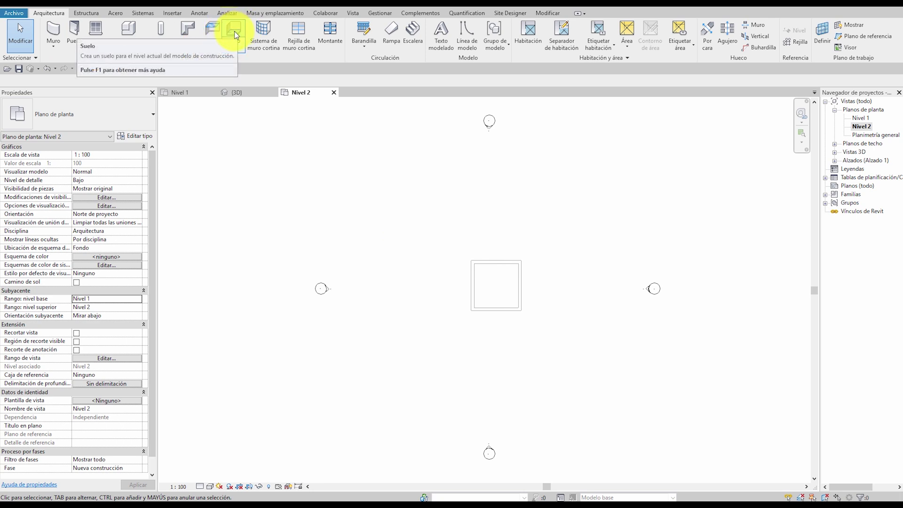
click(240, 44)
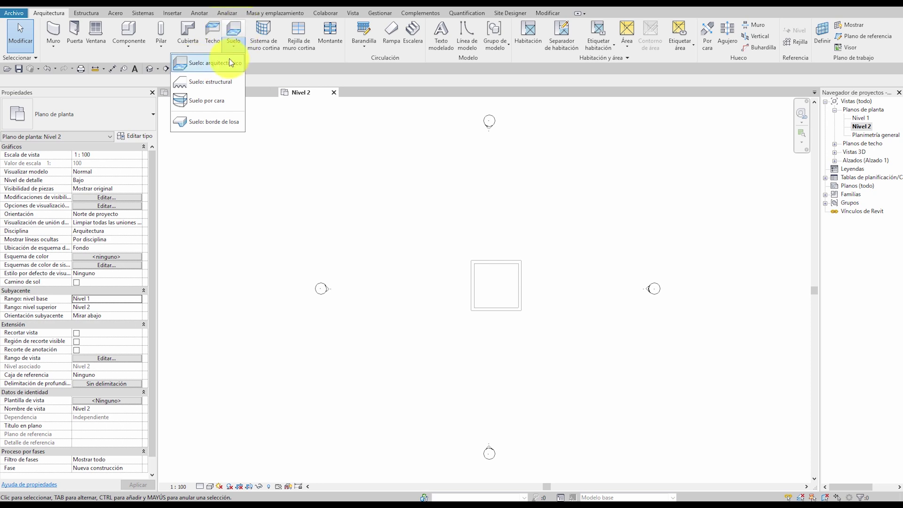
click(207, 137)
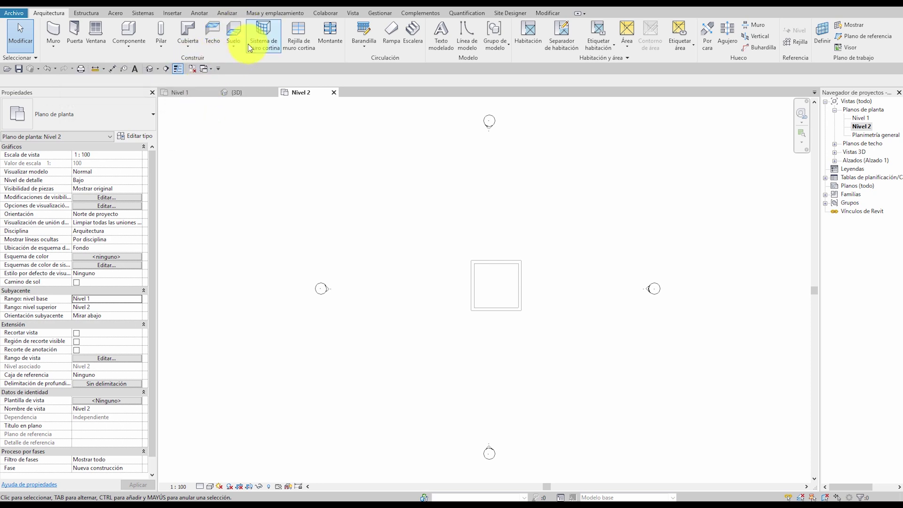
click(234, 37)
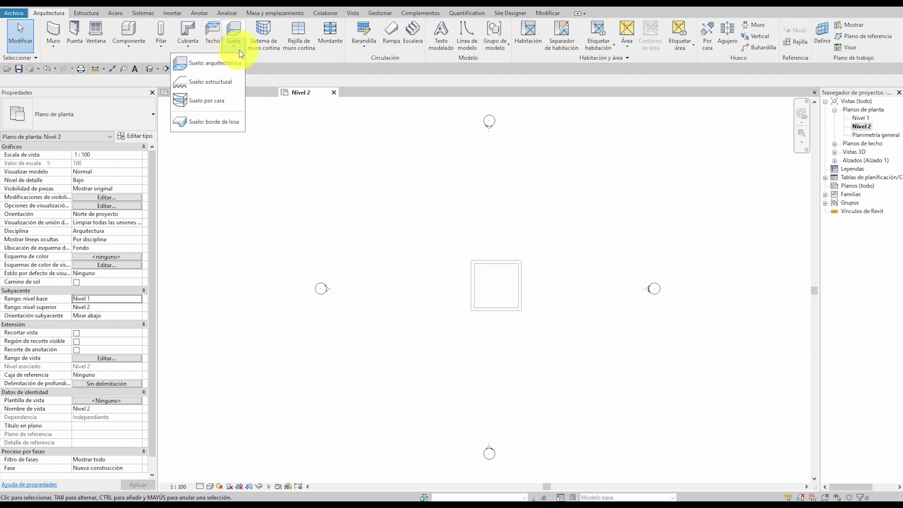
click(277, 129)
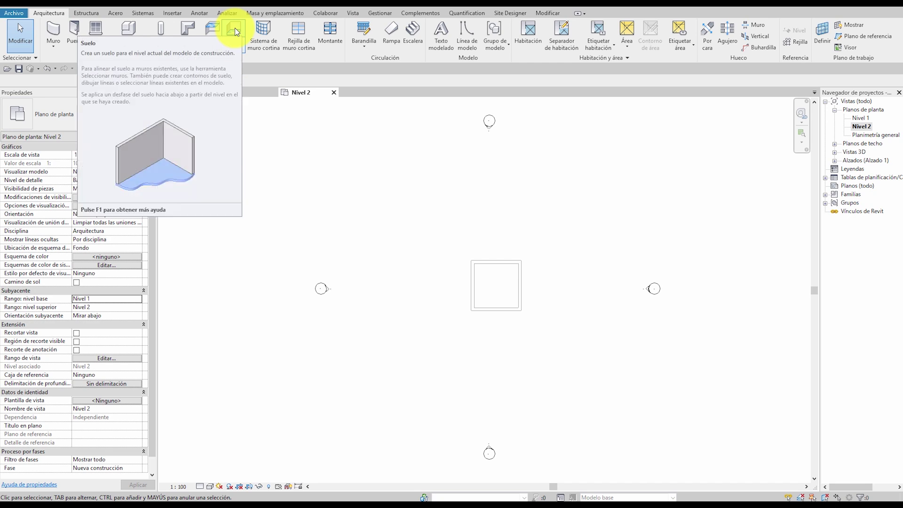
Step: Sketch a rectangular floor boundary on Nivel 2 along the walls' outer faces, snapping to opposite outer corners, 5.3 m wide
click(236, 25)
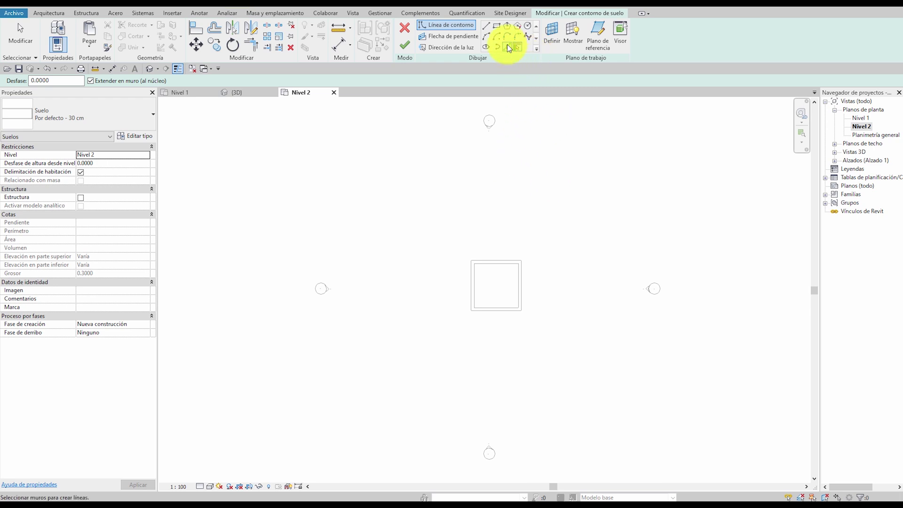
click(496, 26)
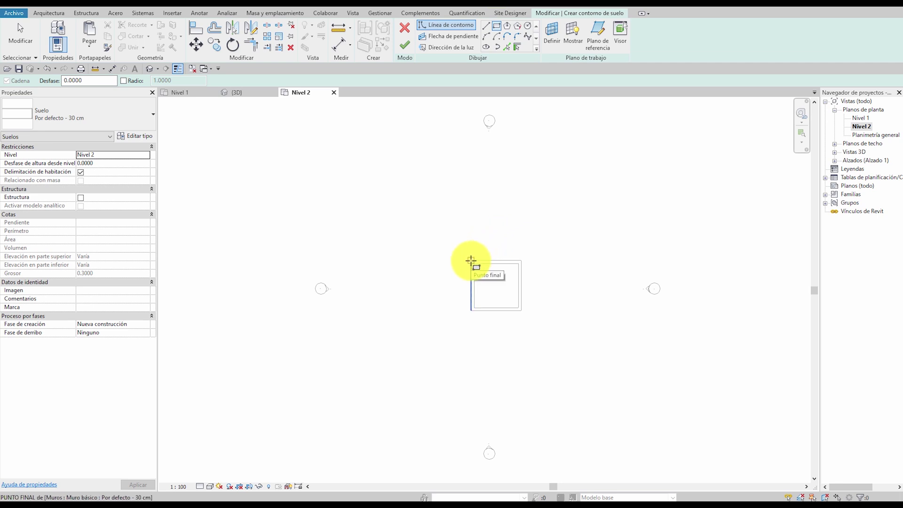
click(471, 260)
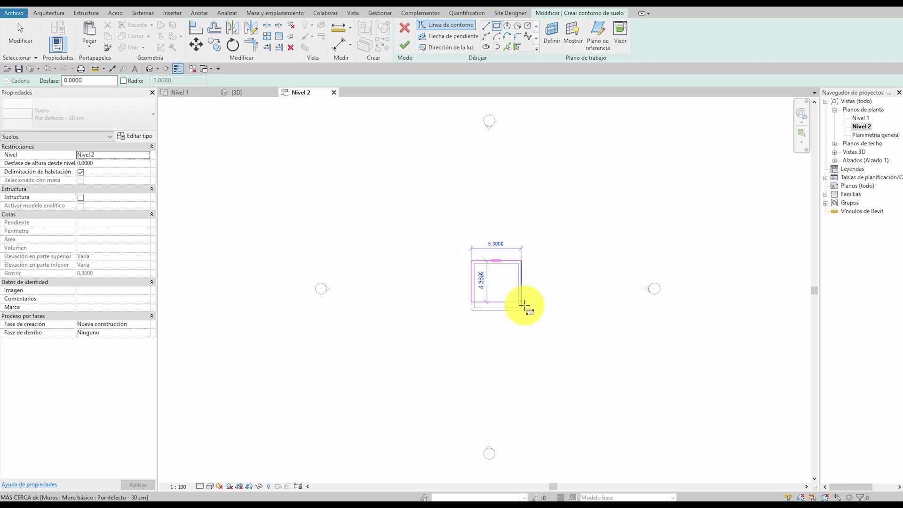
click(522, 310)
middle_drag(552, 274, 501, 217)
scroll(453, 202, up, 4)
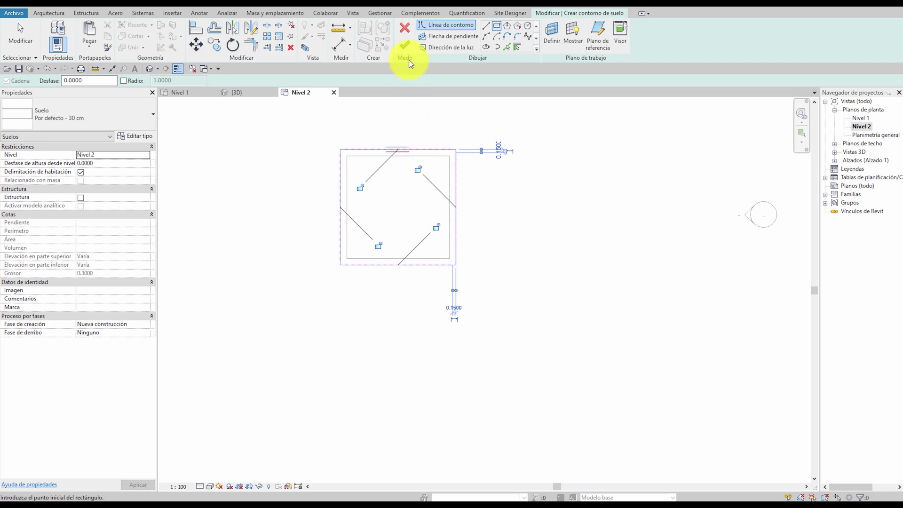
Step: Finish the floor, declining to extend the walls up to its underside, and inspect it in the 3D view
click(405, 47)
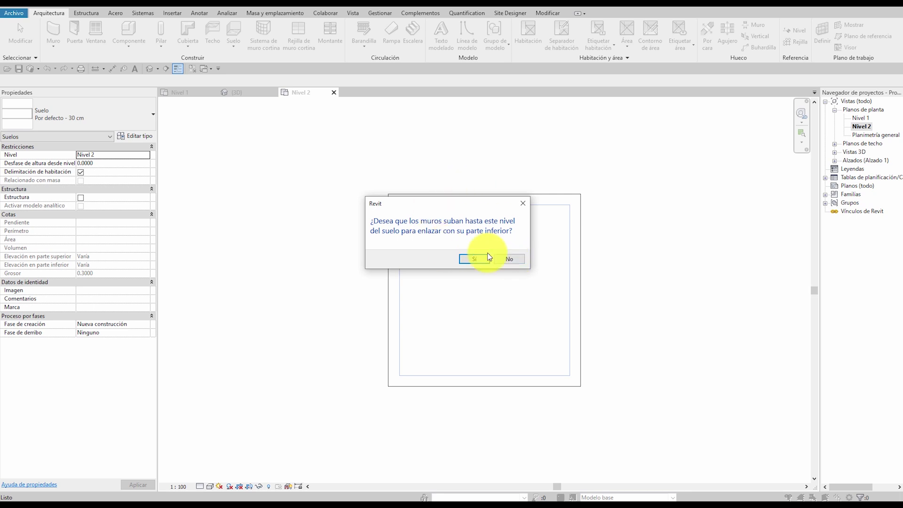
click(509, 259)
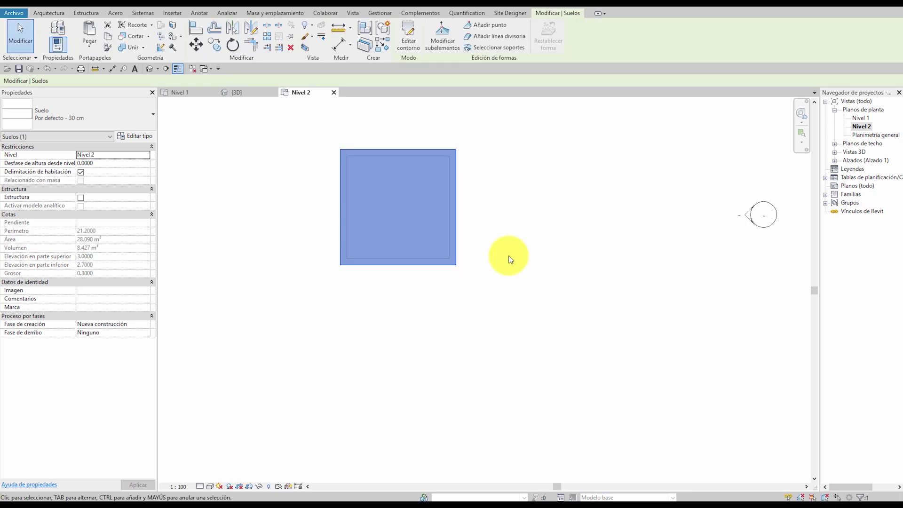
scroll(510, 258, down, 2)
click(517, 242)
middle_drag(504, 238, 349, 153)
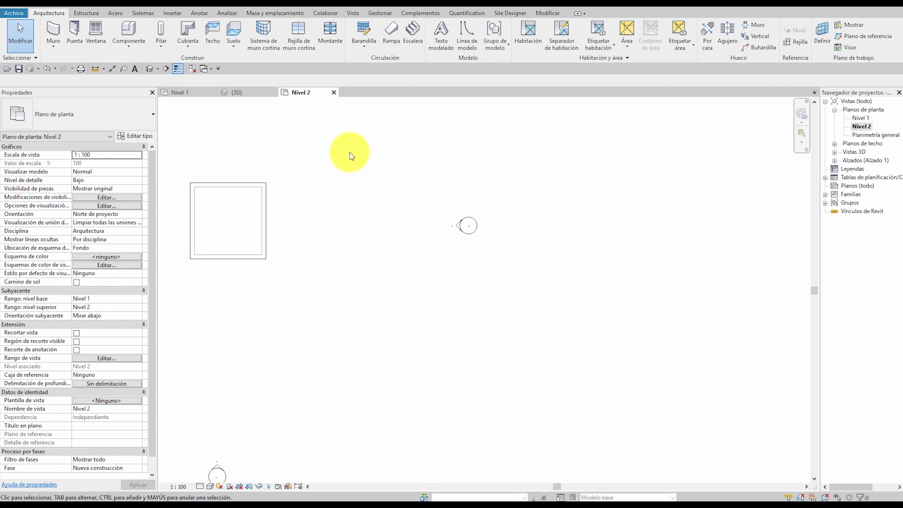
click(254, 92)
shift+middle_drag(535, 249, 459, 202)
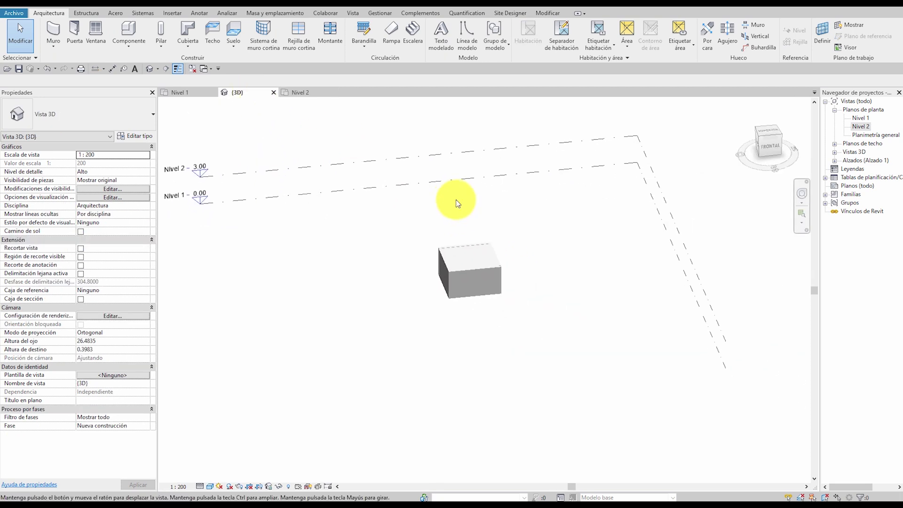
Step: Activate the Nivel 1 plan, tile it with the 3D and Nivel 2 views, and fit the model in all of them
click(189, 98)
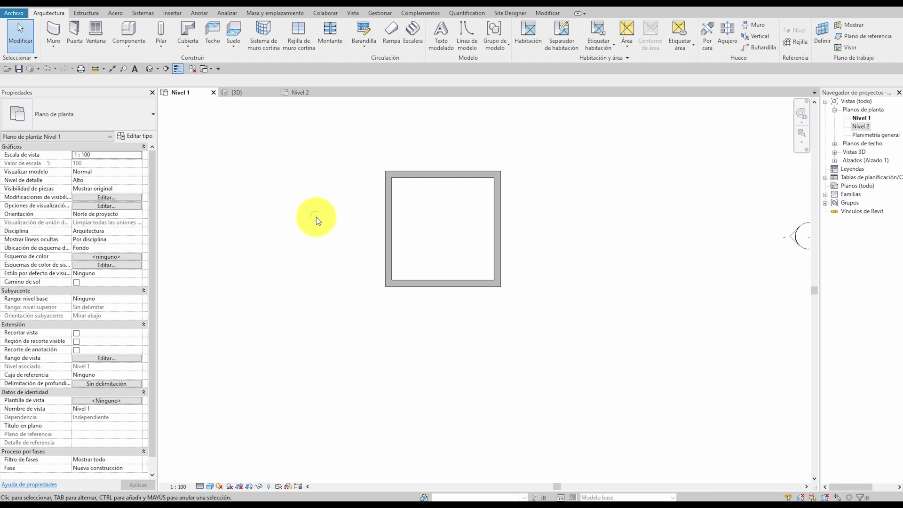
key(w)
key(t)
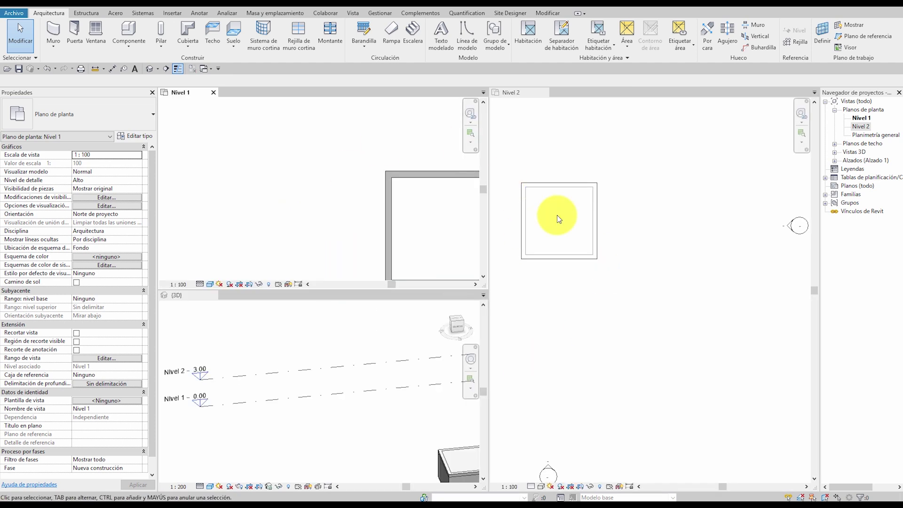
key(z)
key(a)
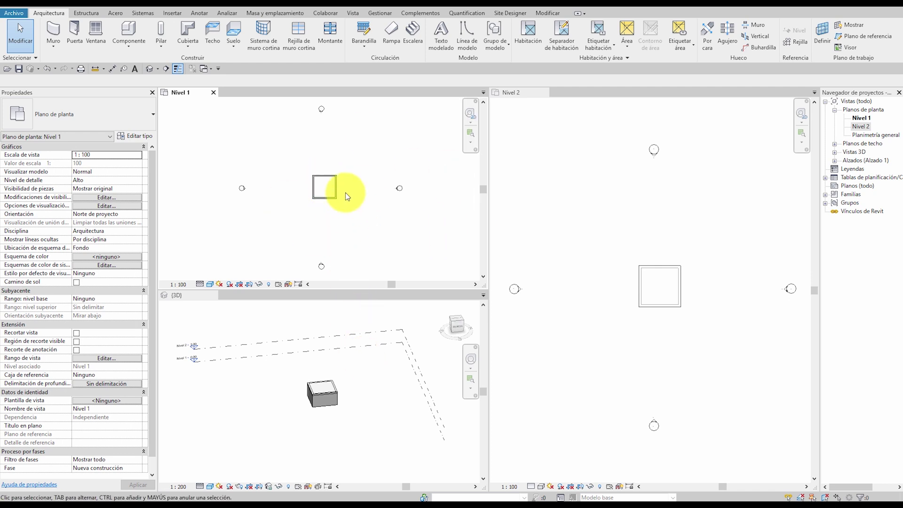
Step: Move the upper wall in the Nivel 1 plan by setting its distance to the opposite wall to 6 m and finally 10 m
scroll(327, 182, up, 5)
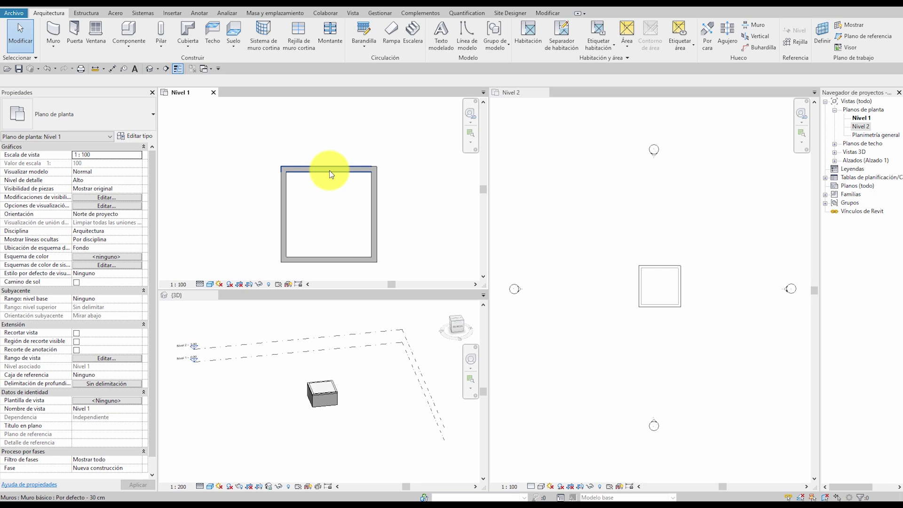
click(322, 169)
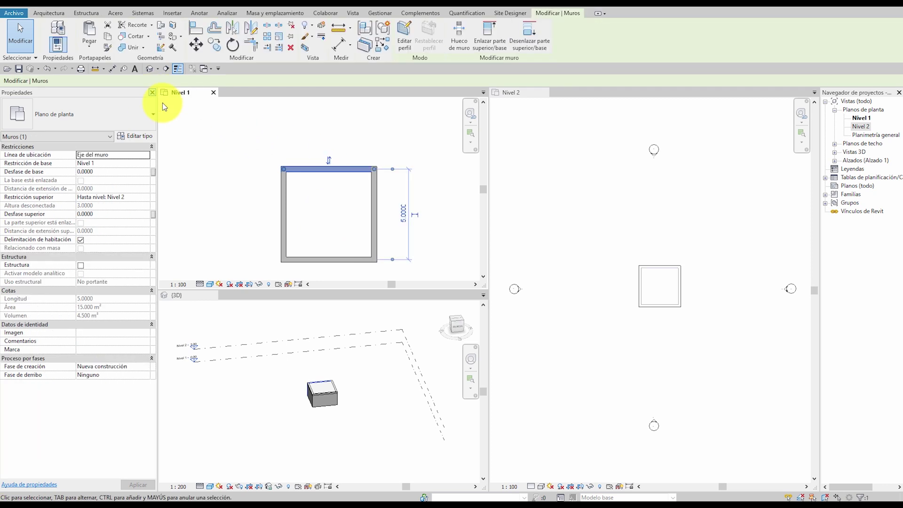
click(403, 214)
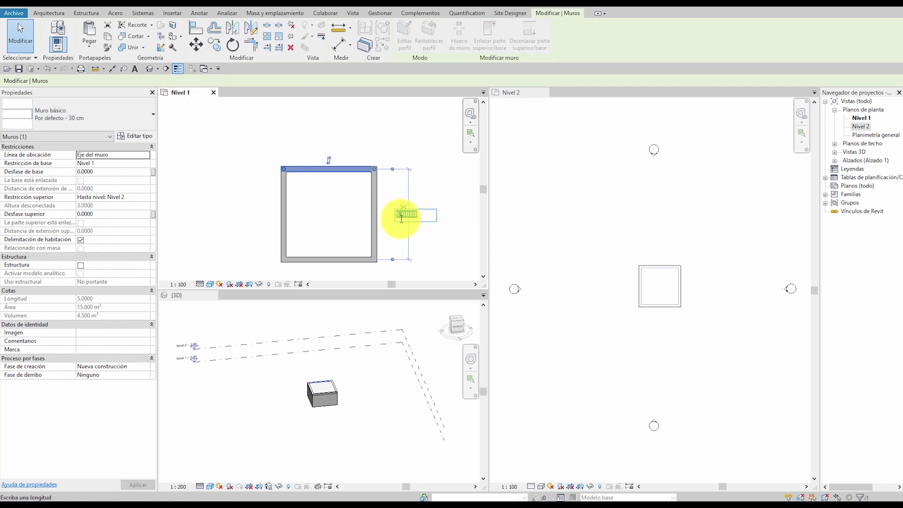
text(6)
key(Return)
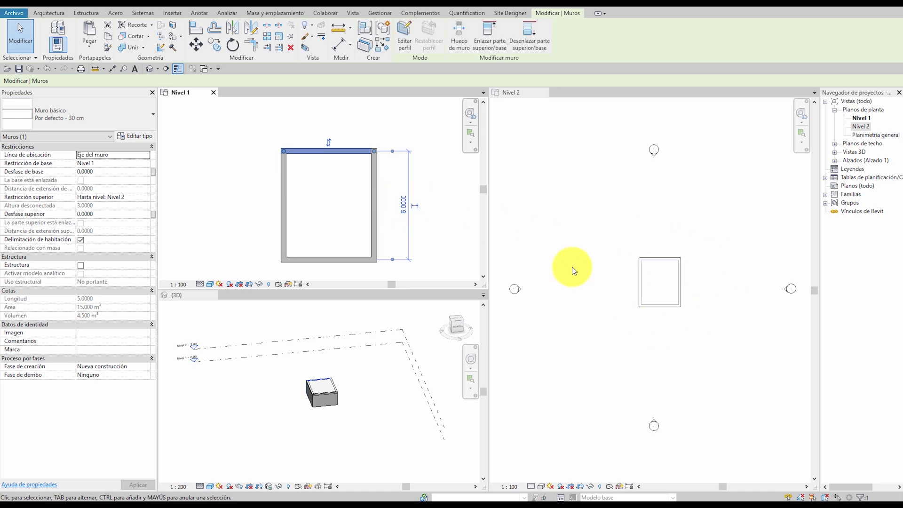
click(404, 200)
text(10)
key(Return)
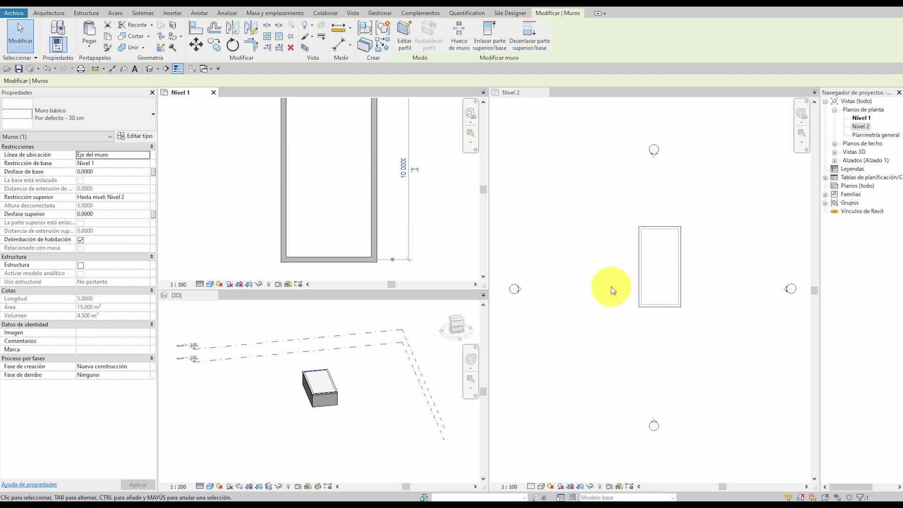
Step: Examine how the floor fits the moved wall in the 3D view
click(400, 389)
scroll(401, 377, down, 2)
scroll(383, 364, up, 3)
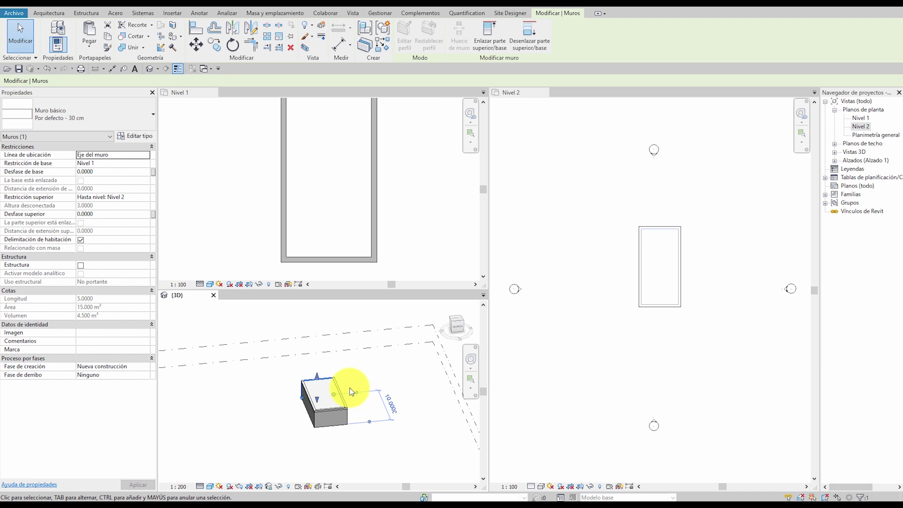
click(350, 389)
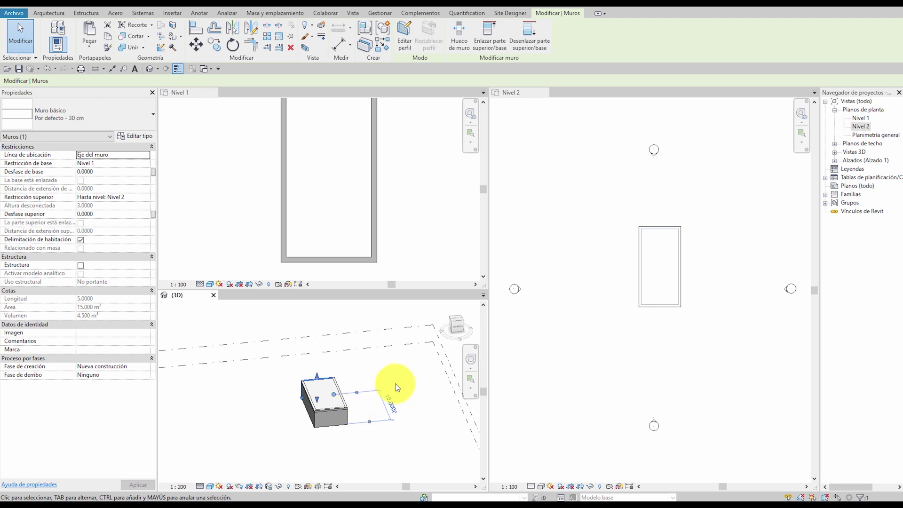
Step: Delete the floor selected by its edge in the Nivel 2 plan and undo the deletion
click(693, 295)
scroll(658, 272, up, 3)
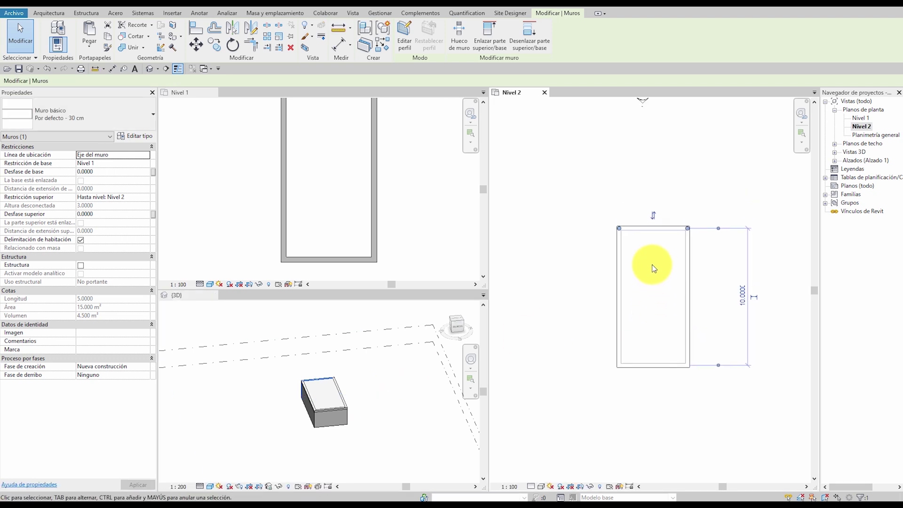
click(653, 267)
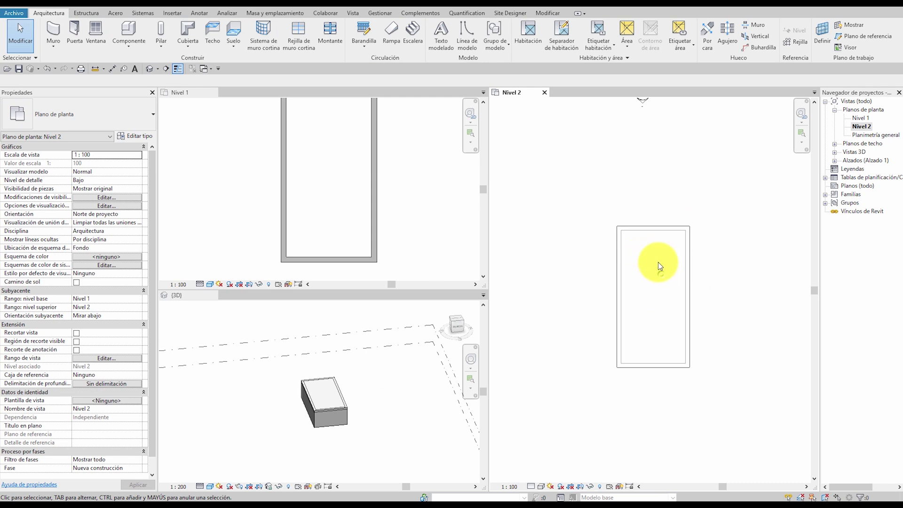
click(656, 227)
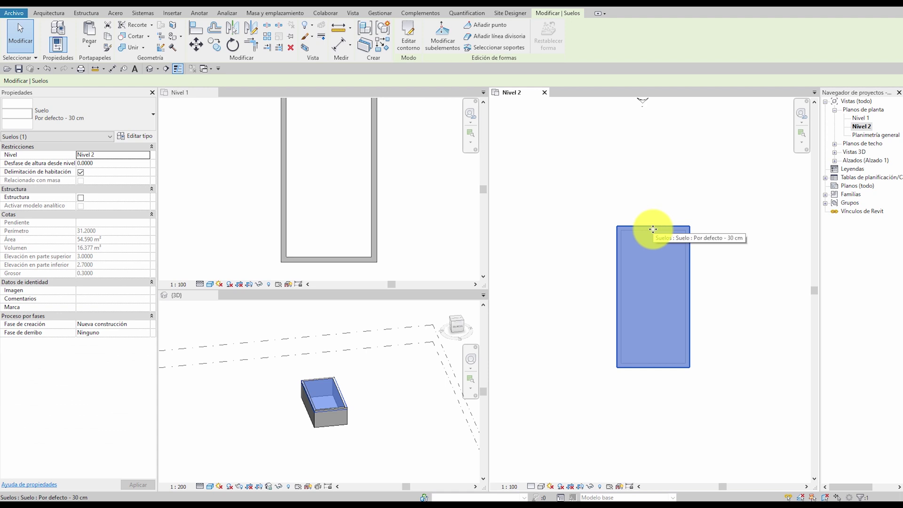
key(Escape)
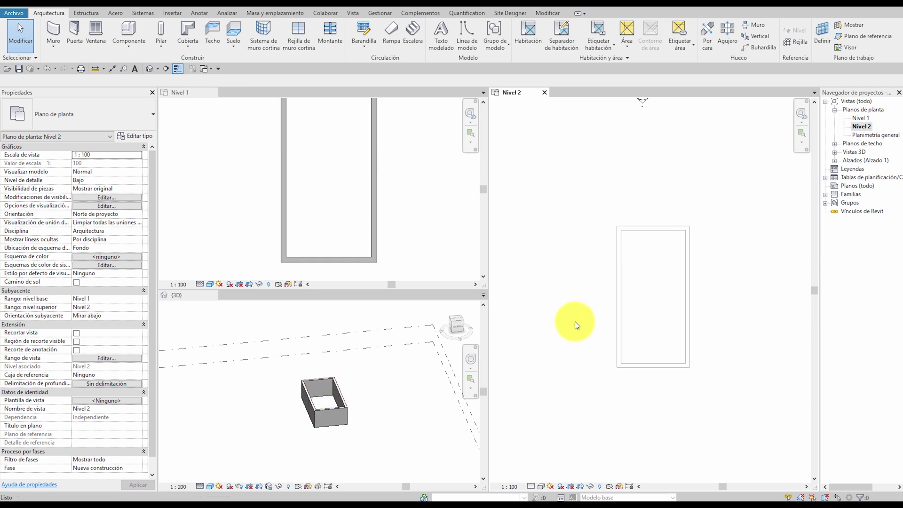
key(ctrl+z)
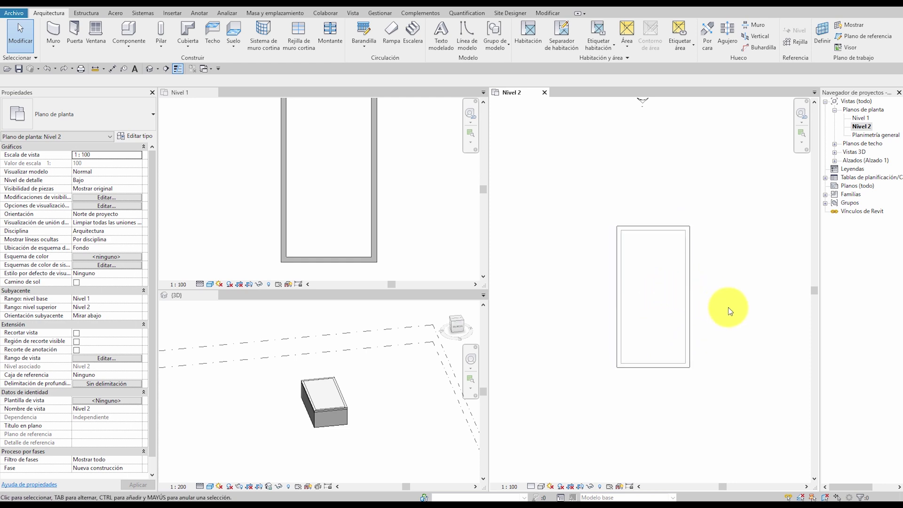
Step: Enable selecting elements by face, pick the floor by its interior in the Nivel 2 plan and delete it
click(826, 497)
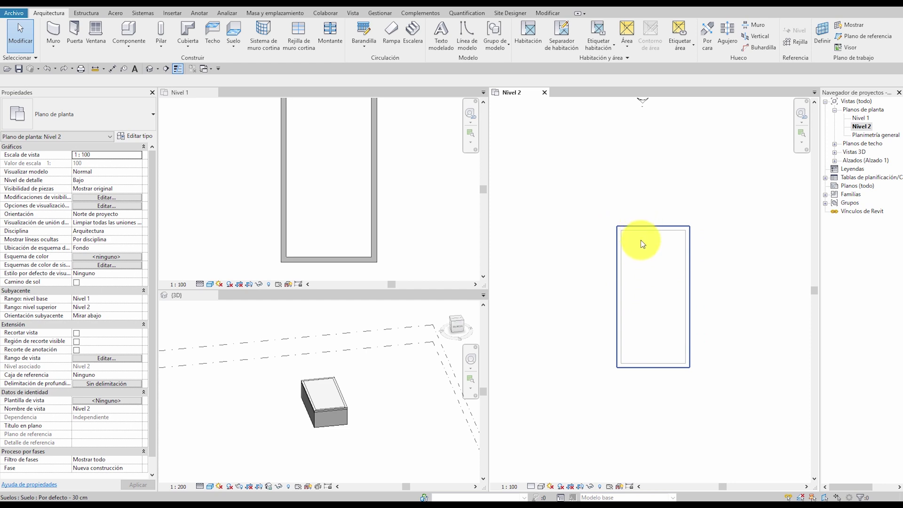
click(653, 282)
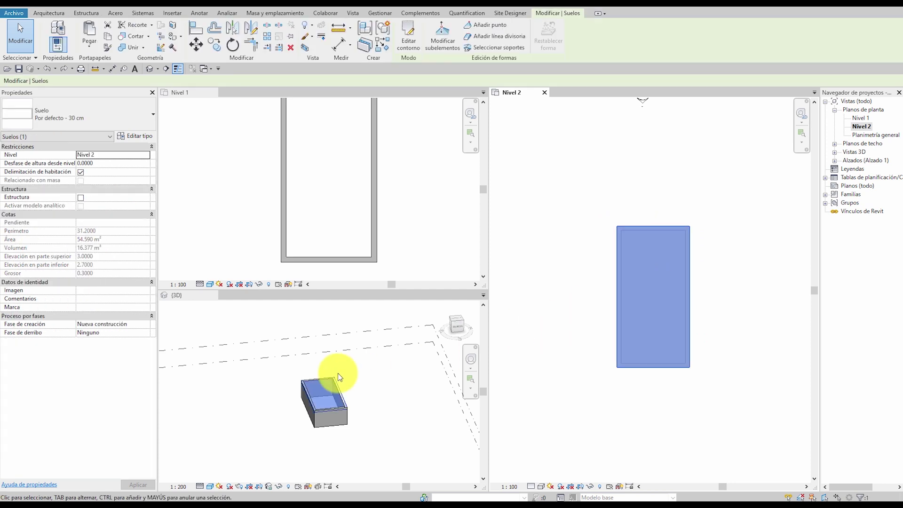
click(563, 359)
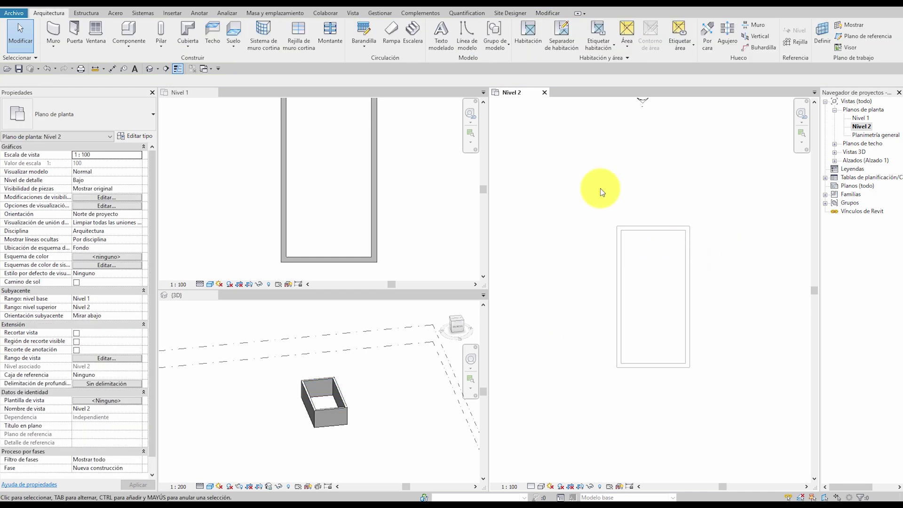
Step: Create a Nivel 2 floor from a rectangle on the walls' outer corners, locked to the walls, and decline extending the walls up to it
click(237, 29)
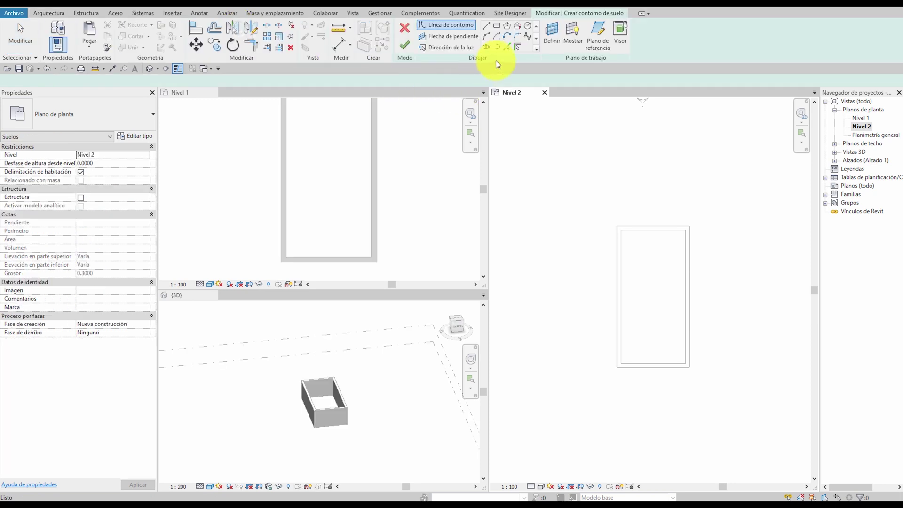
click(498, 25)
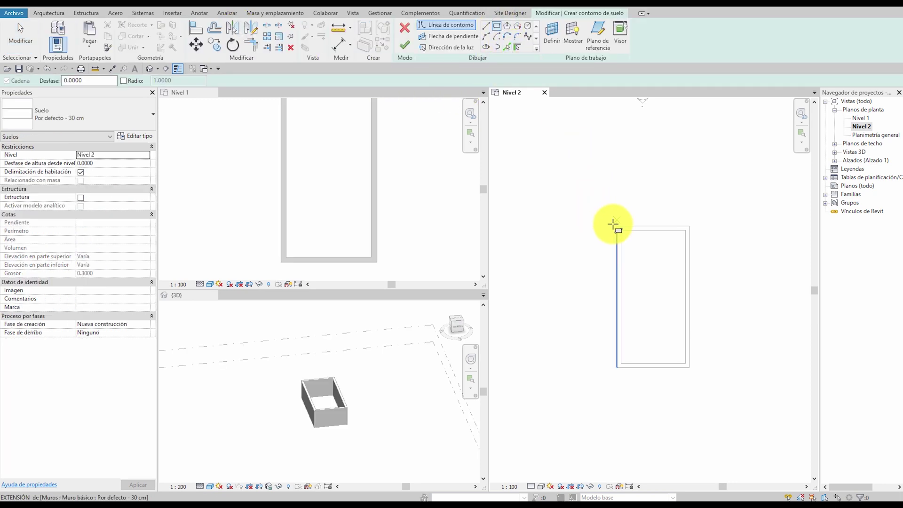
click(618, 226)
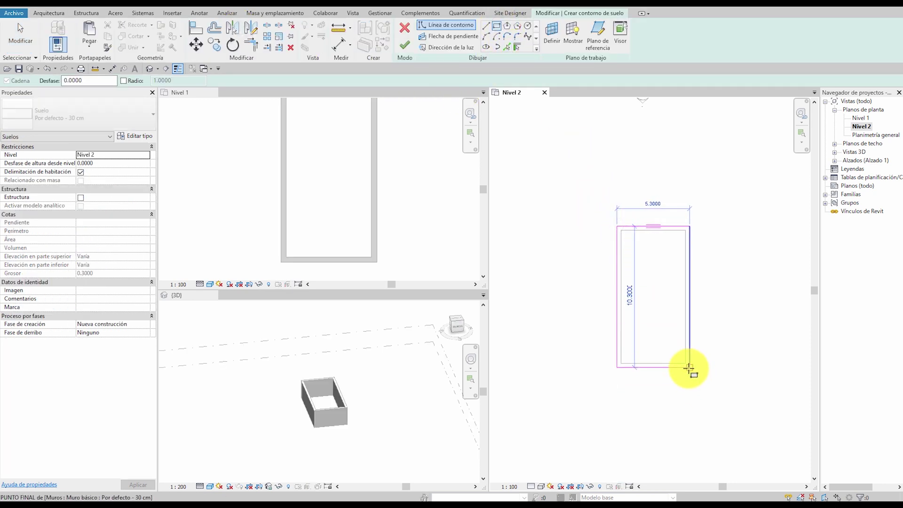
click(689, 367)
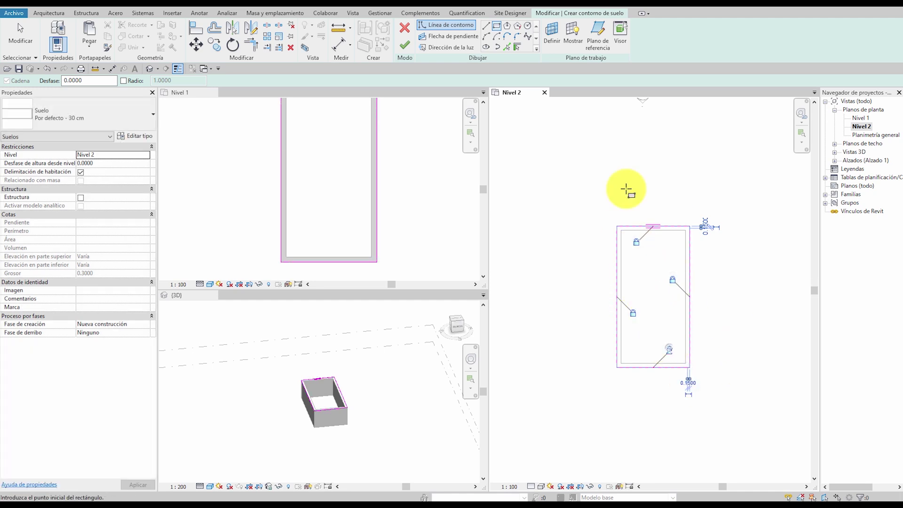
click(406, 47)
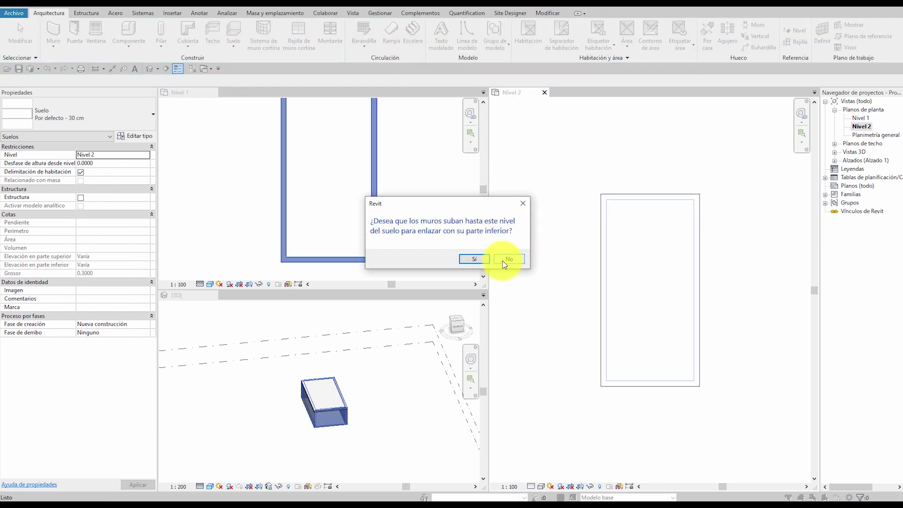
click(455, 259)
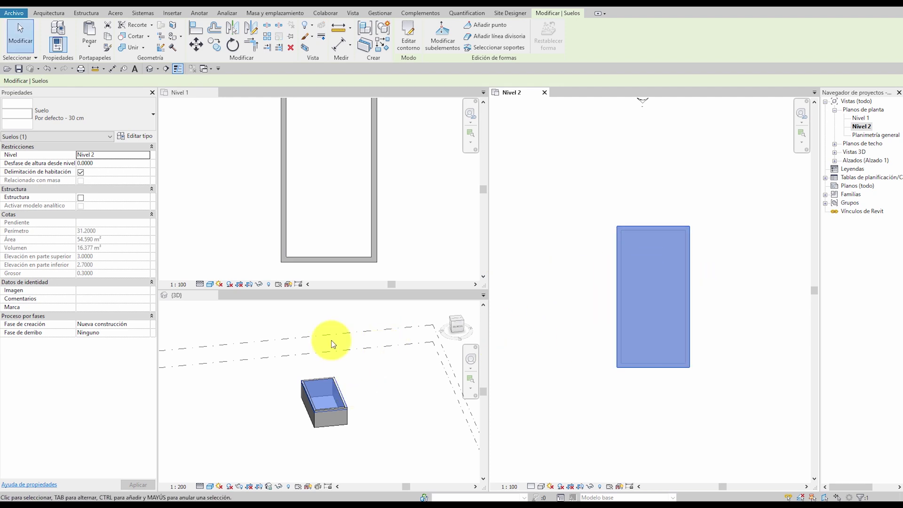
Step: Move the lower wall in the Nivel 1 plan by setting its distance to the opposite wall to 15 m
click(335, 260)
scroll(356, 237, down, 3)
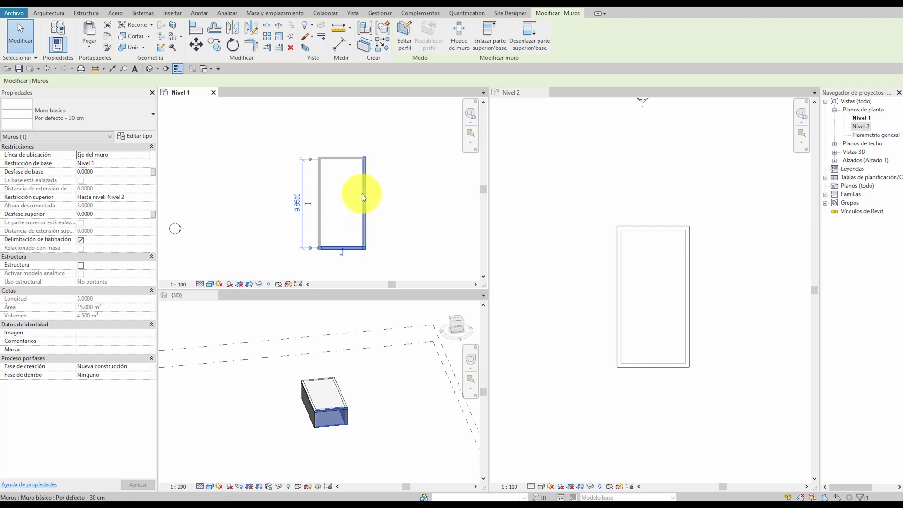
click(300, 198)
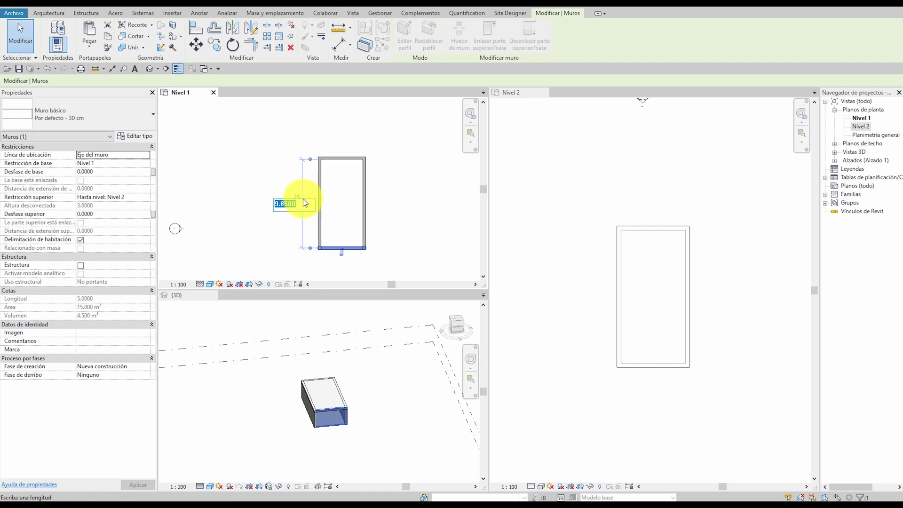
key(Return)
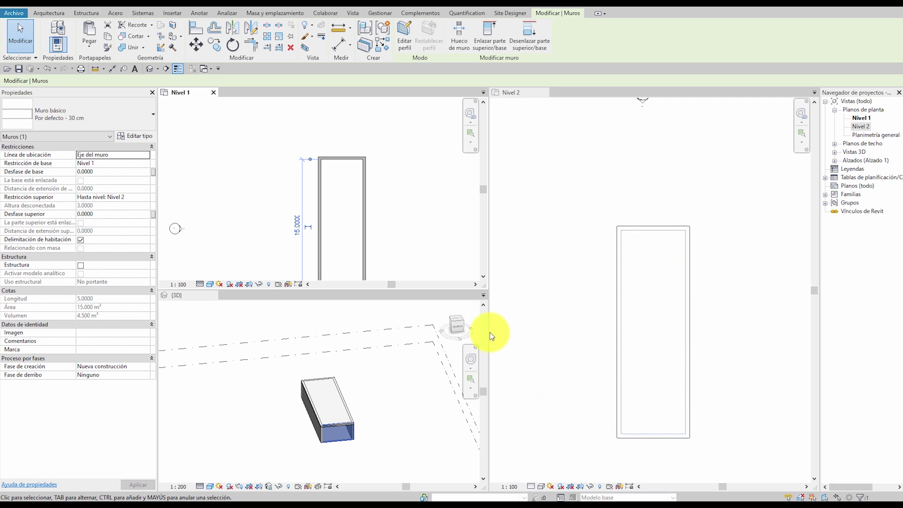
click(713, 152)
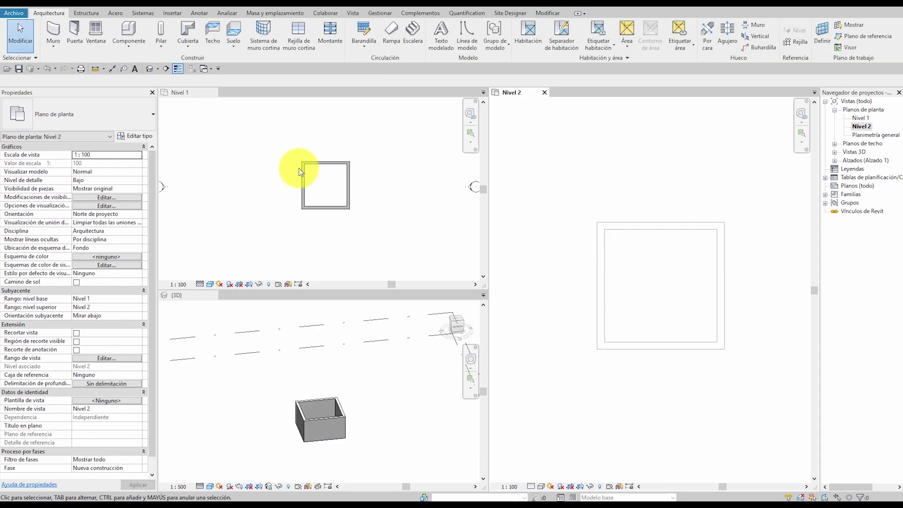
Step: Start a floor on Nivel 2 over the square box and sketch a rectangular boundary offset 0.05 m outward from the walls' outer corners
click(235, 35)
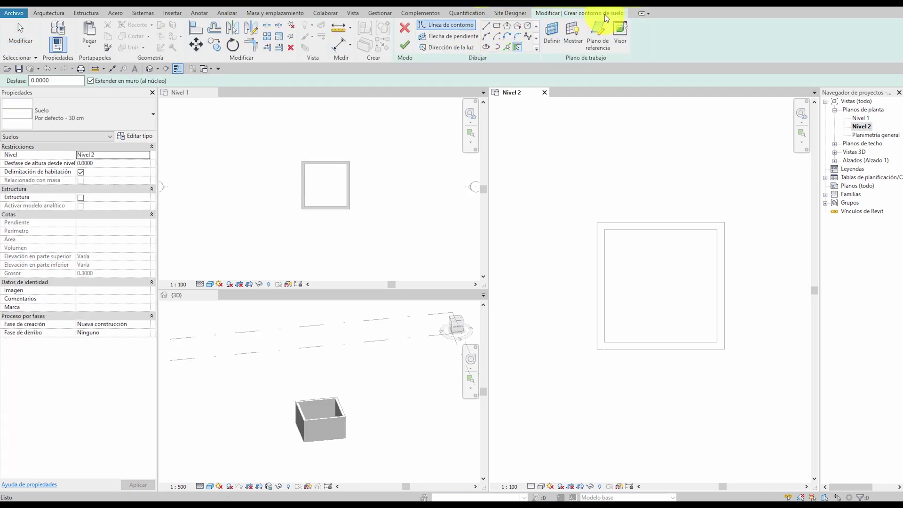
click(497, 26)
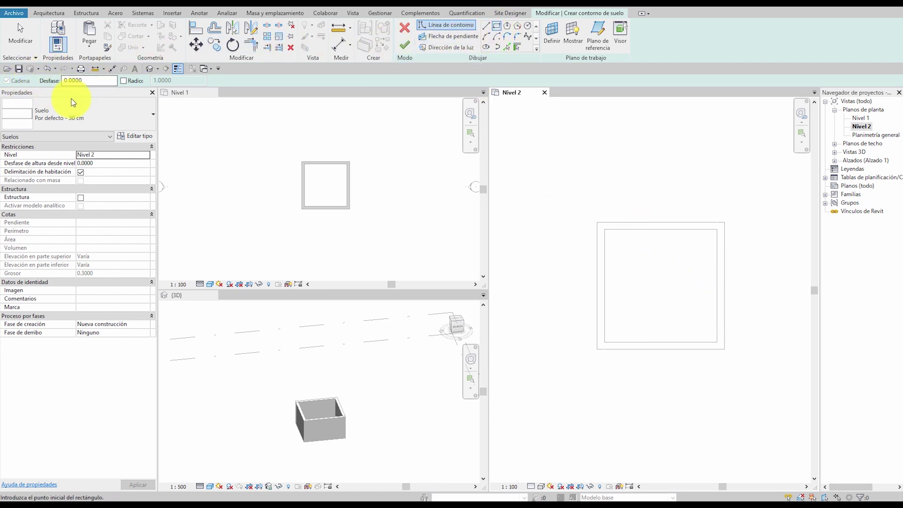
double_click(82, 81)
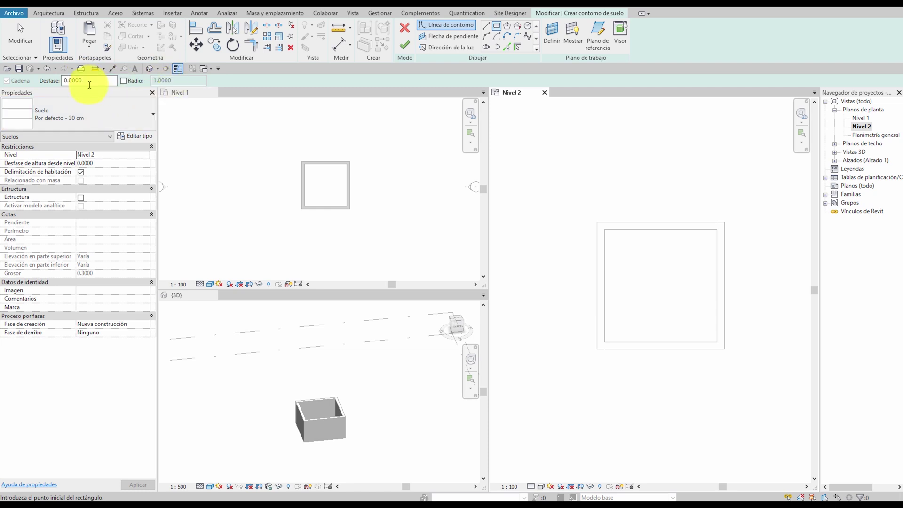
drag(88, 83, 38, 74)
text(0.05)
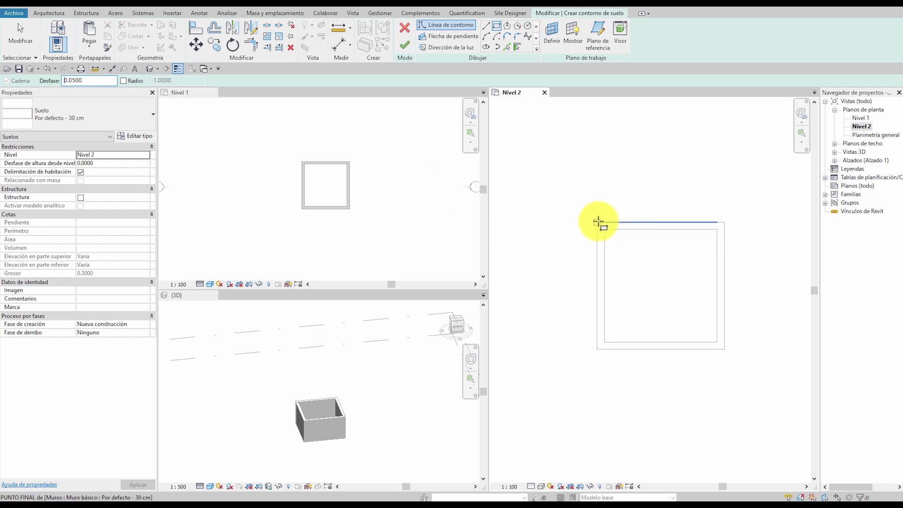
click(598, 222)
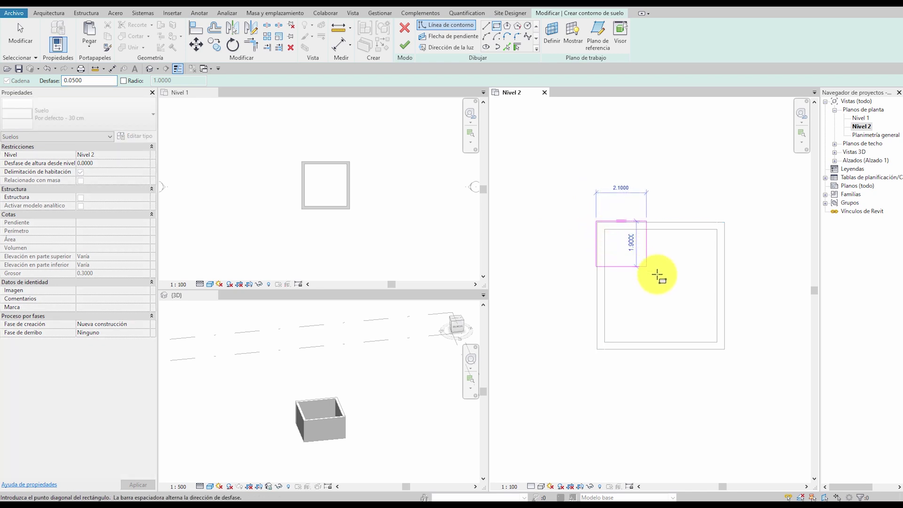
click(726, 349)
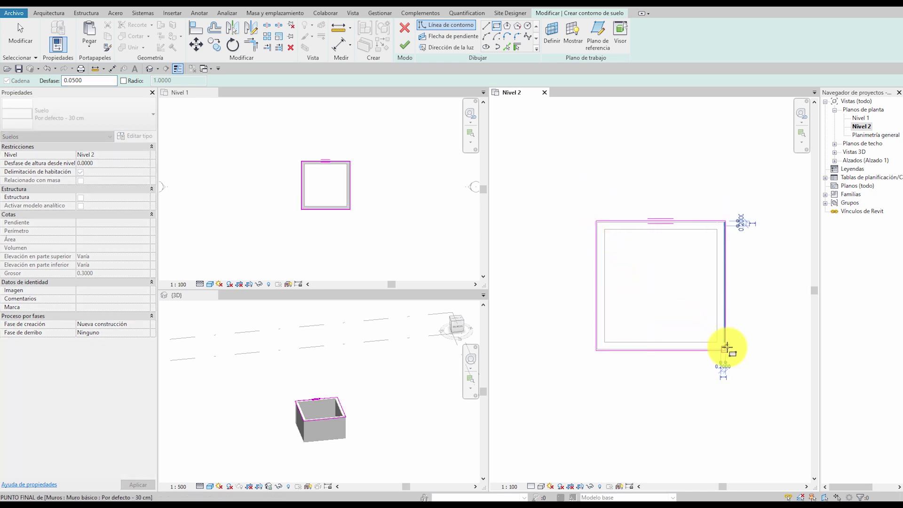
scroll(583, 216, up, 5)
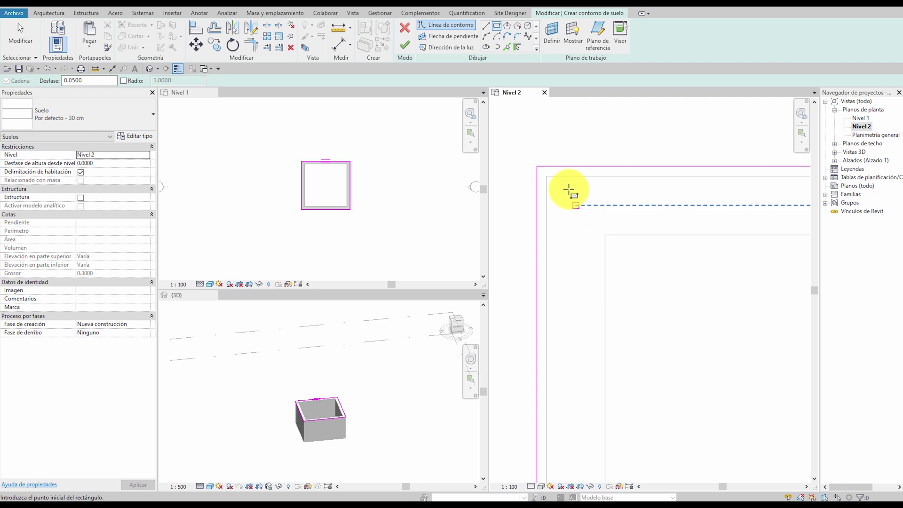
scroll(554, 179, down, 3)
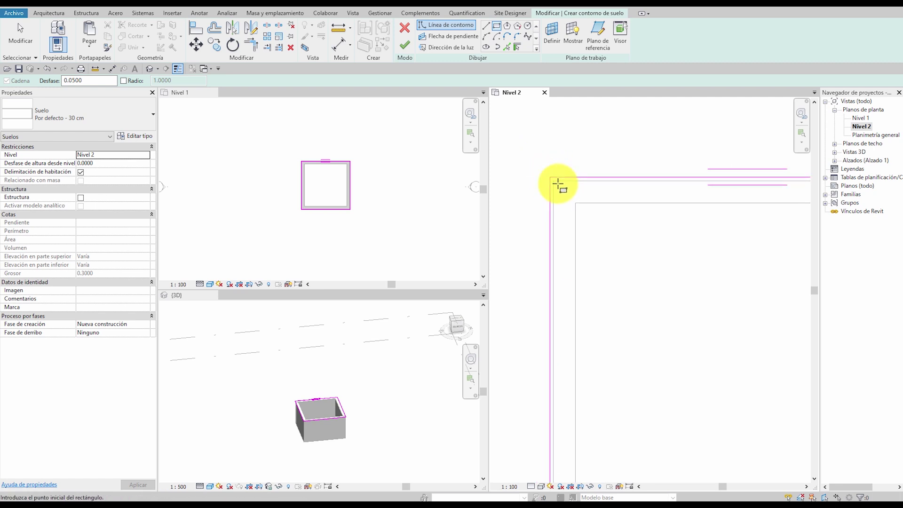
scroll(558, 184, down, 3)
scroll(640, 254, down, 1)
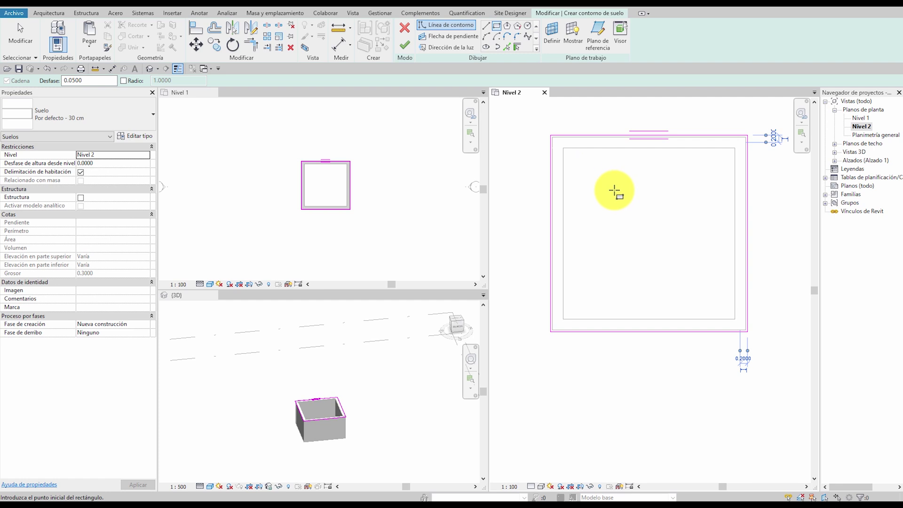
Step: Select the whole chain of floor boundary lines in the Nivel 2 sketch and delete it
key(Escape)
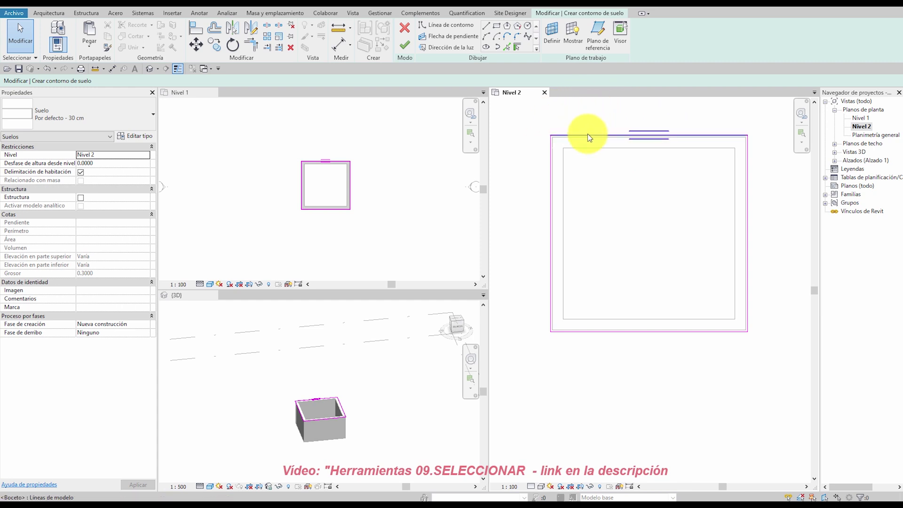
key(Tab)
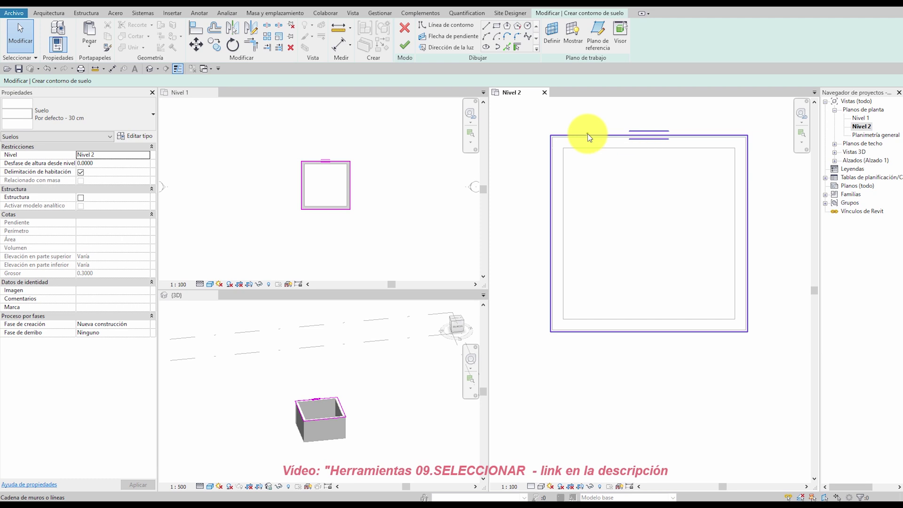
click(588, 134)
key(Escape)
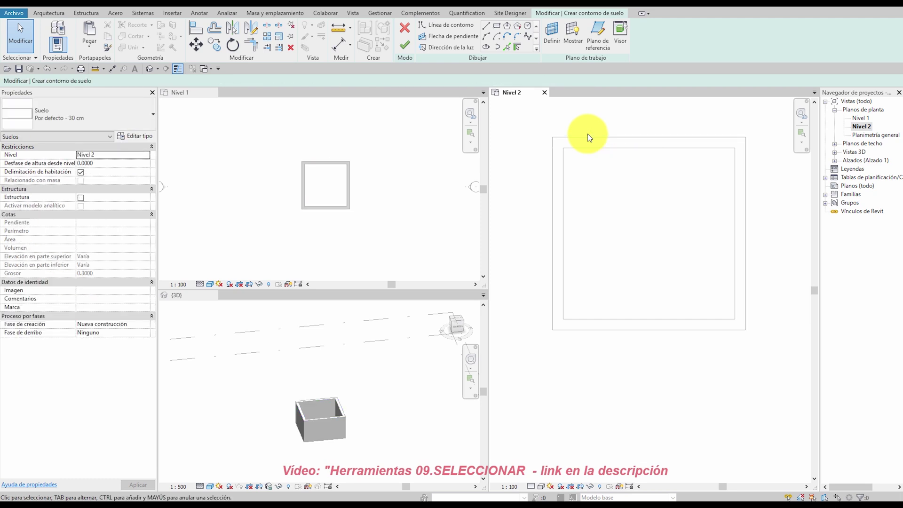
Step: Draw the rectangular boundary offset 0.05 m inward from the walls' outer corners and finish the floor without extending the walls up to it
click(498, 26)
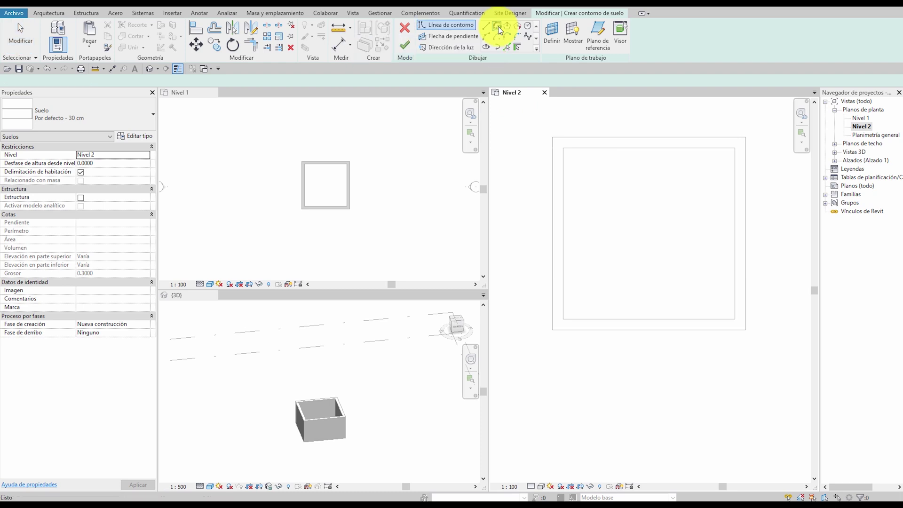
text(0.05)
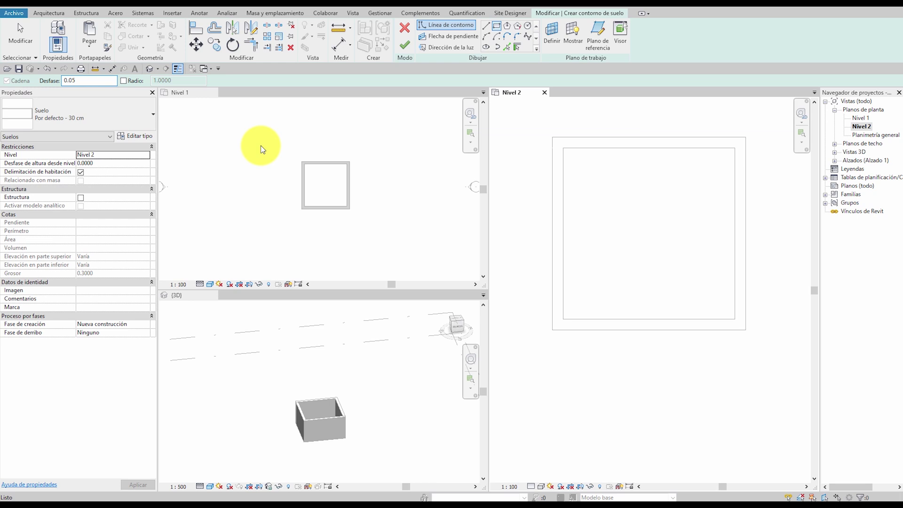
click(552, 136)
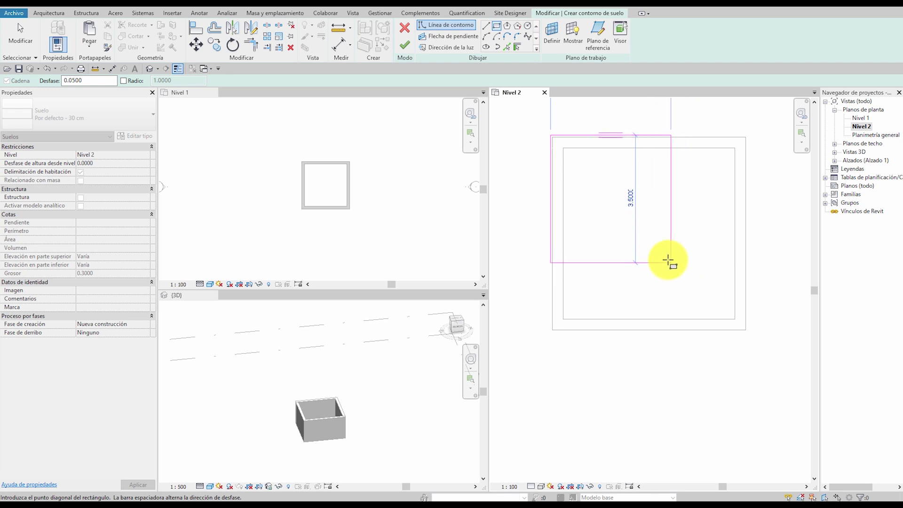
key(space)
key(space)
key(space)
key(space)
key(space)
key(space)
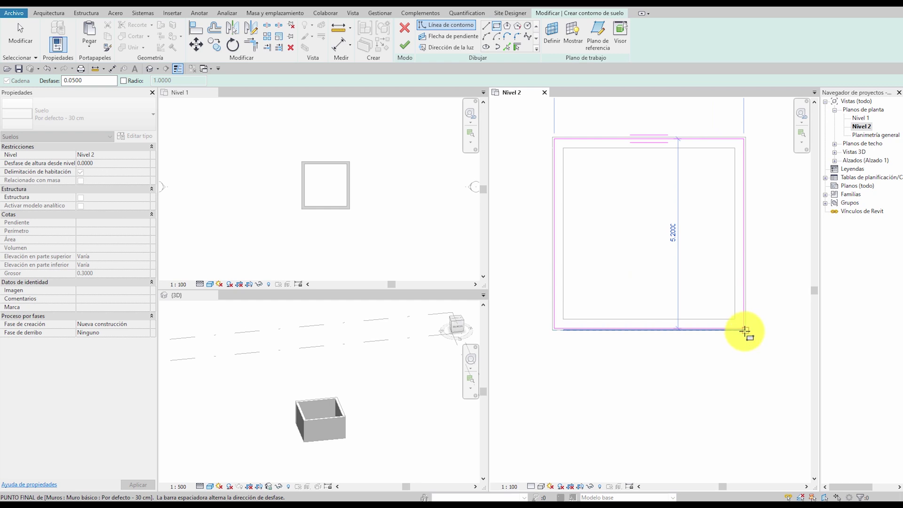
click(747, 332)
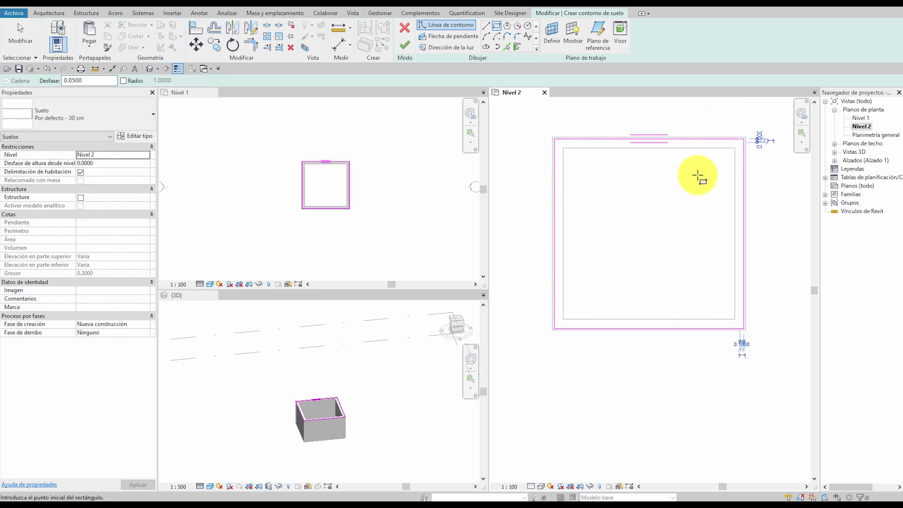
click(404, 46)
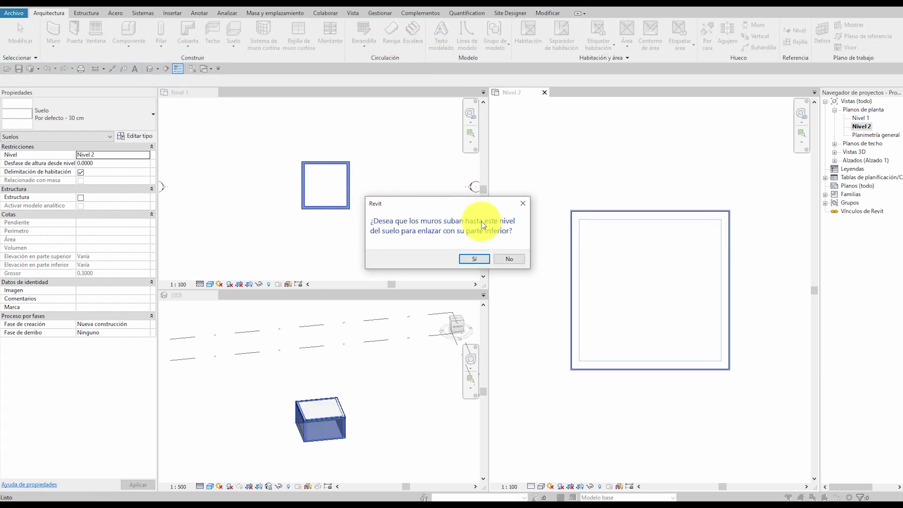
click(510, 259)
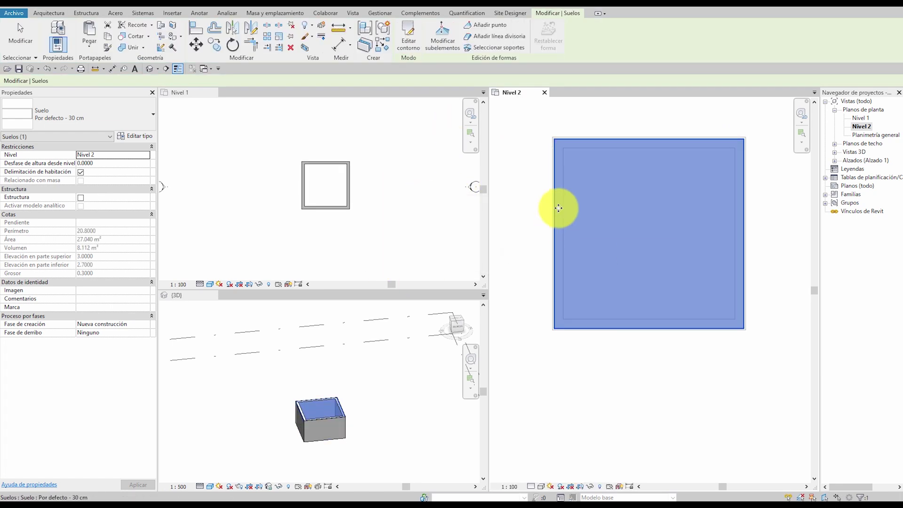
click(631, 131)
Step: Examine in the 3D view how the inset floor's edge sits relative to the outer wall faces at the box's corner
mouse_move(676, 192)
middle_down()
mouse_move(670, 229)
mouse_move(679, 204)
middle_up()
scroll(555, 141, up, 2)
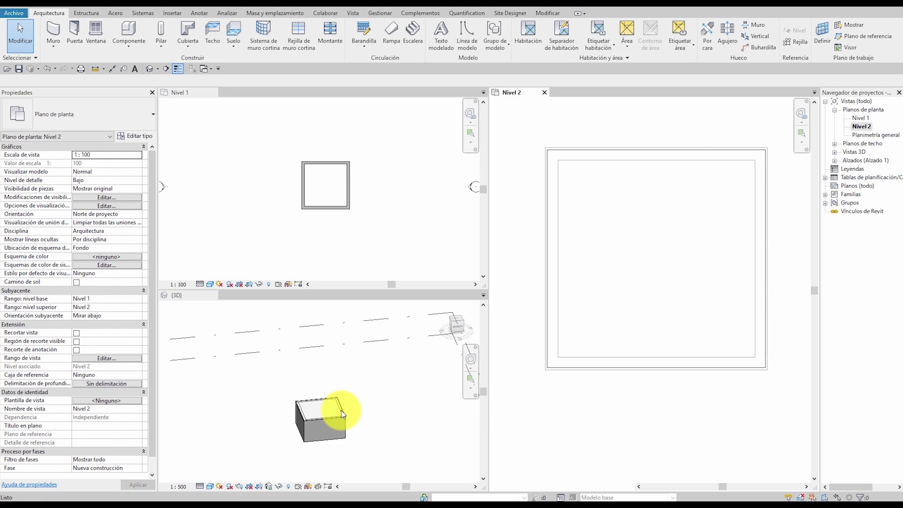
scroll(340, 411, up, 3)
scroll(339, 410, up, 4)
scroll(359, 389, up, 3)
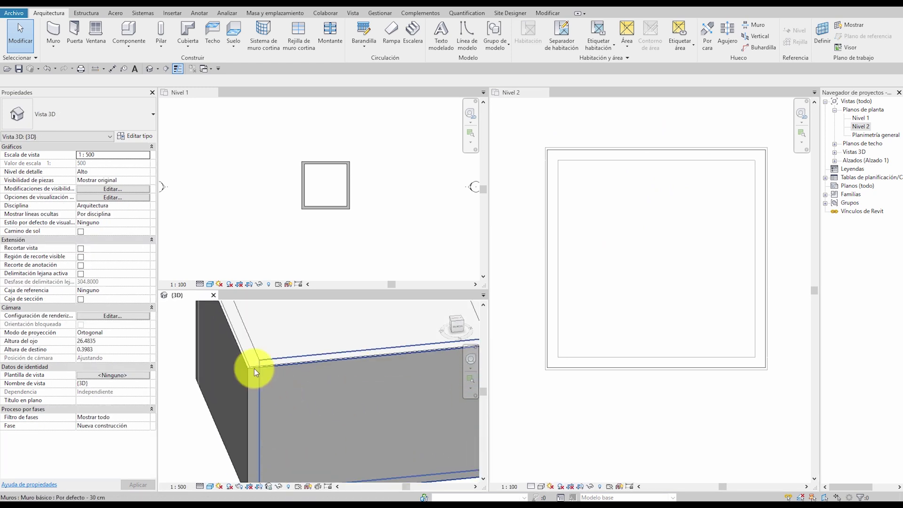
scroll(260, 360, up, 2)
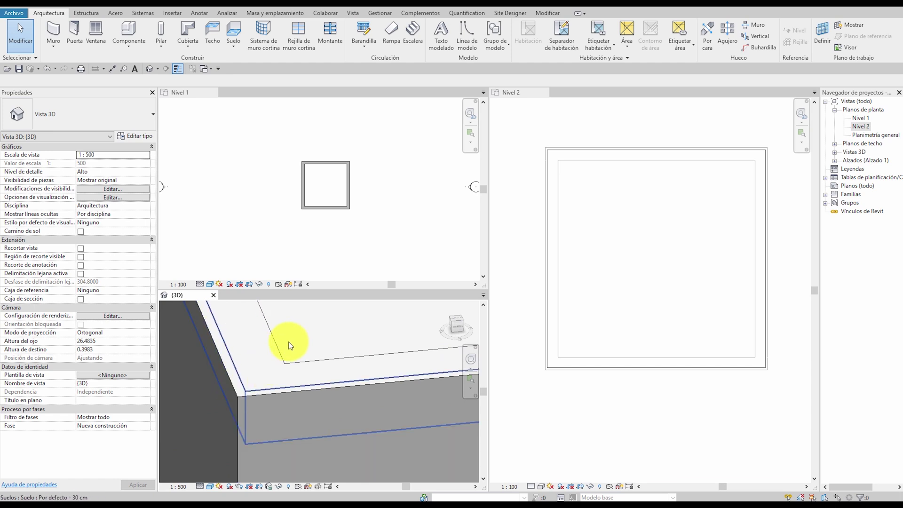
mouse_move(252, 370)
shift+middle_down()
mouse_move(261, 418)
mouse_move(257, 387)
shift+middle_up()
scroll(282, 390, down, 4)
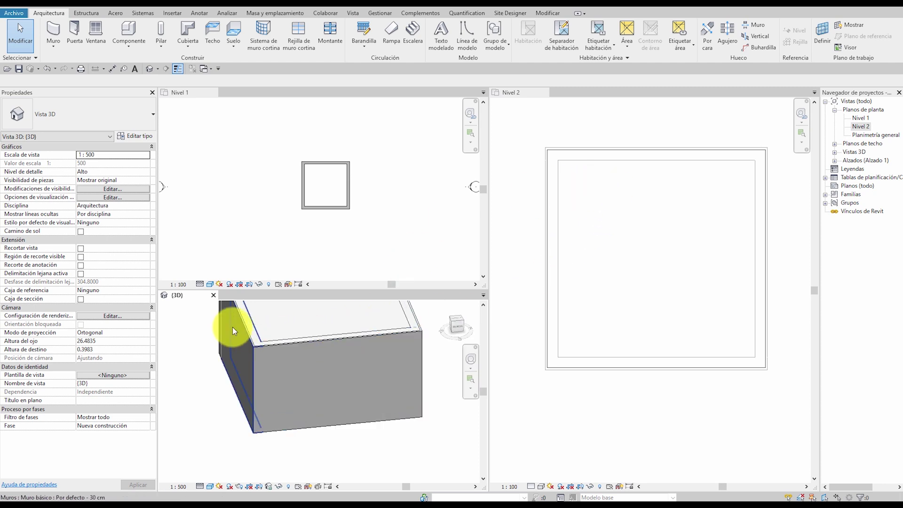
scroll(233, 327, up, 4)
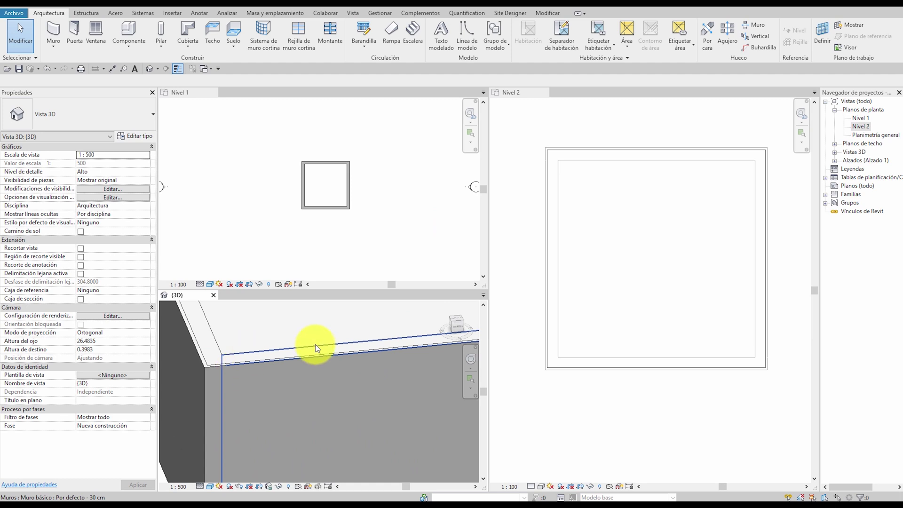
scroll(602, 202, down, 2)
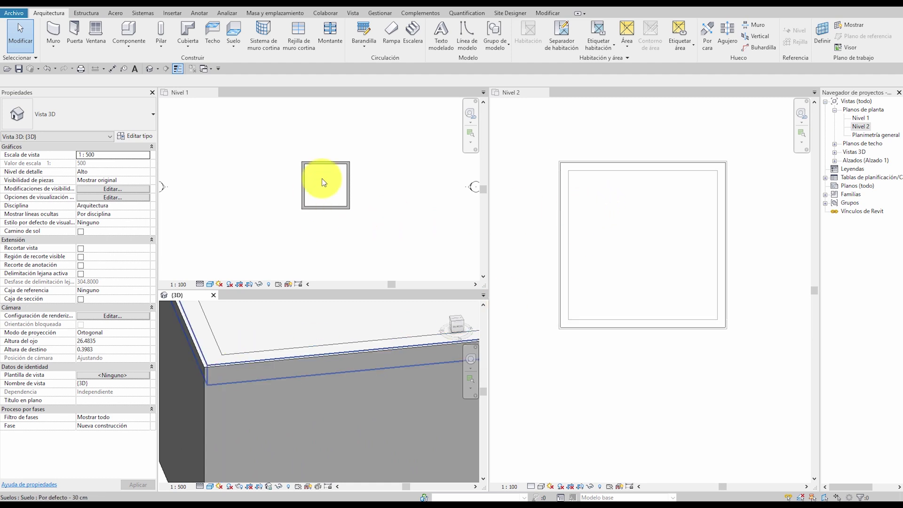
Step: Move the box's upper wall outward in Nivel 1 to test whether the rectangle-drawn floor follows it
click(318, 136)
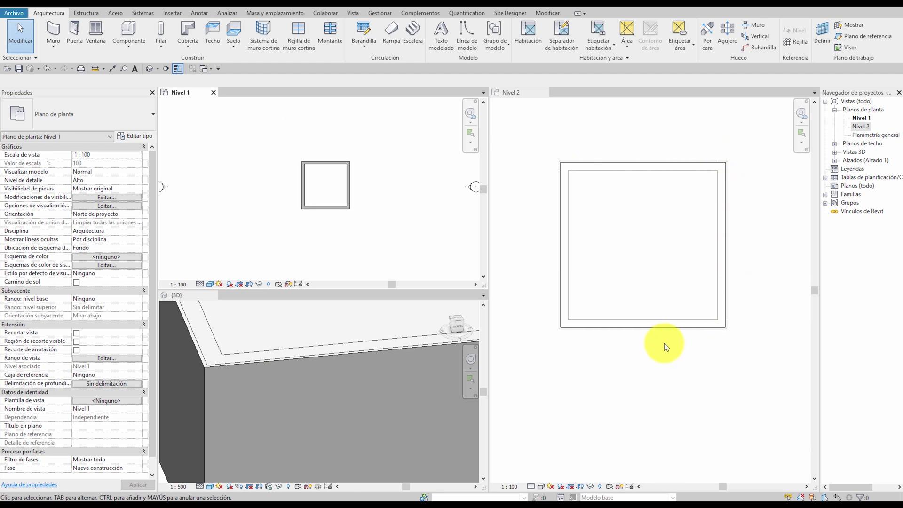
click(326, 165)
drag(326, 168, 318, 113)
scroll(549, 178, down, 3)
middle_drag(588, 192, 607, 265)
scroll(607, 266, down, 1)
click(419, 236)
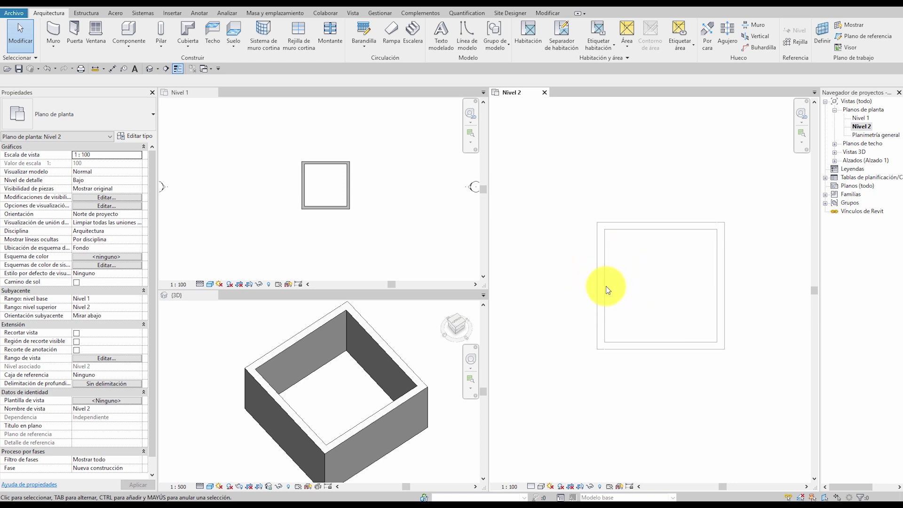
Step: Start a floor on Nivel 2 with boundaries picked from walls and set the offset to -0.05 m
click(234, 29)
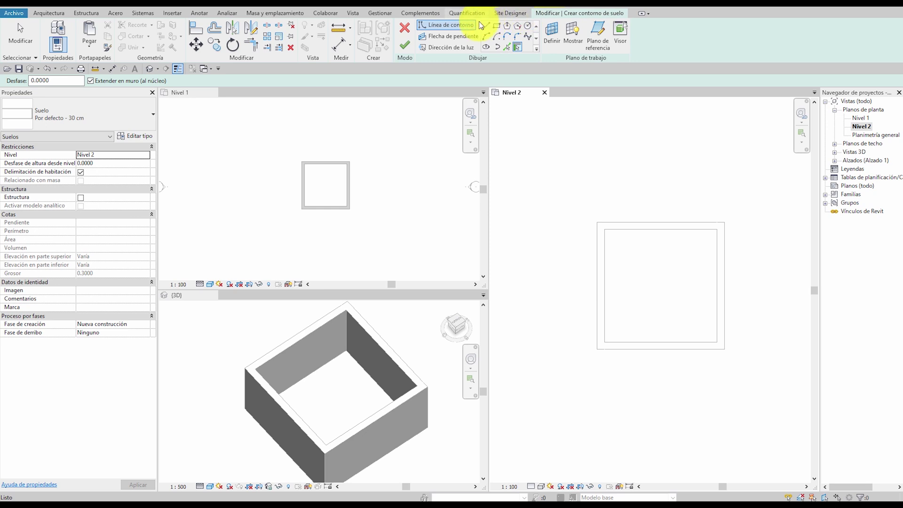
click(520, 46)
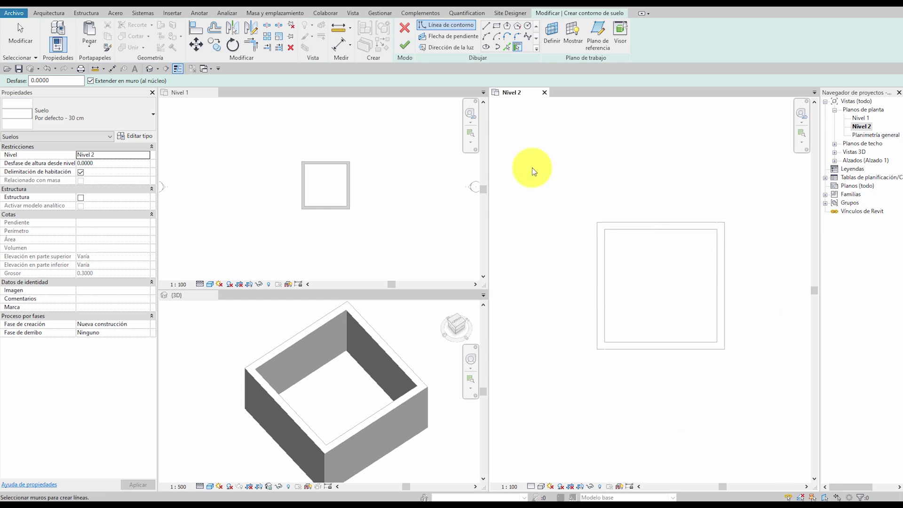
double_click(61, 80)
text(0.05)
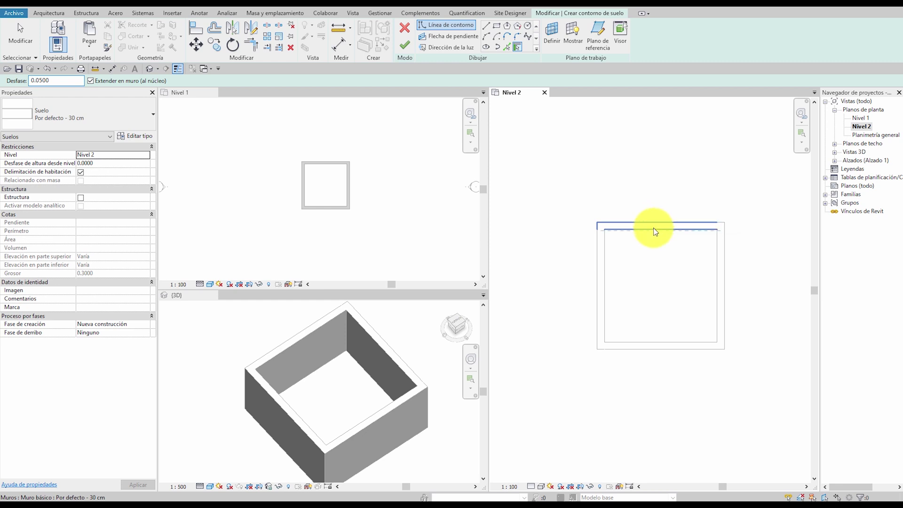
click(30, 81)
text(-)
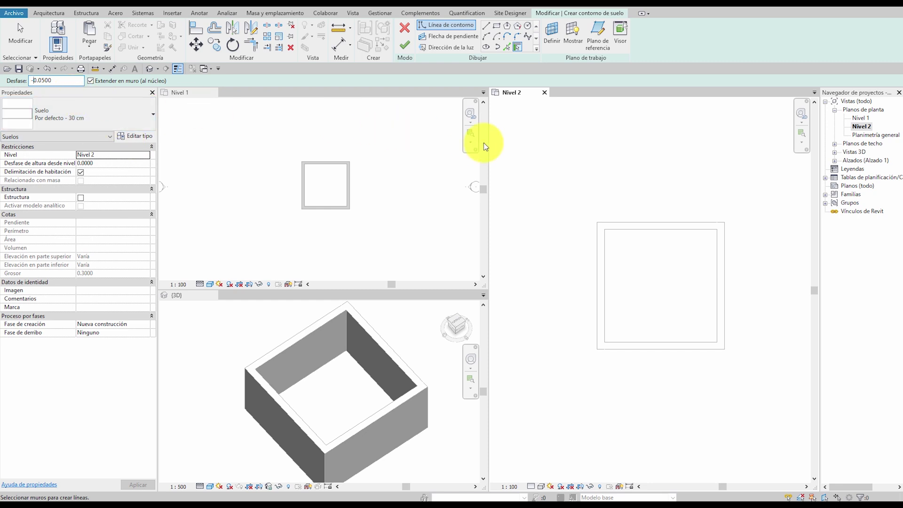
Step: Pick all four walls of the box as inset floor boundaries and finish the floor without raising the walls to it
click(650, 222)
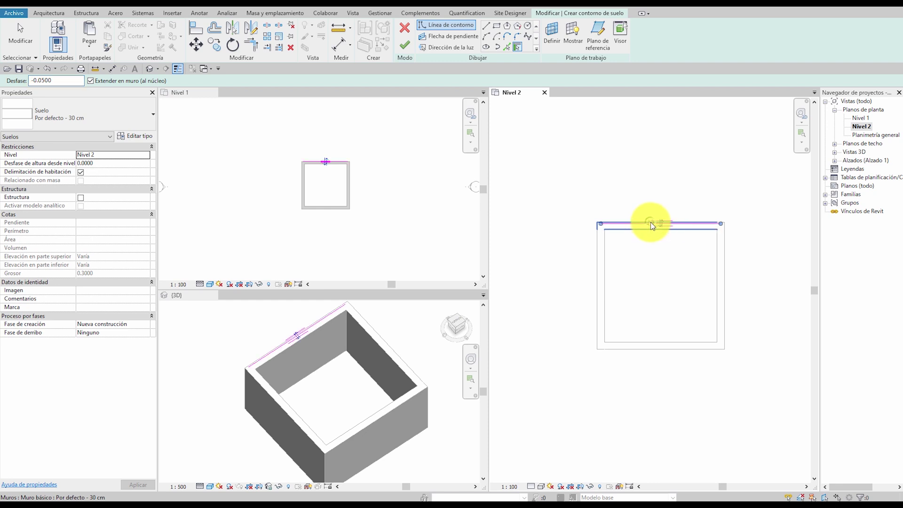
click(724, 250)
click(669, 348)
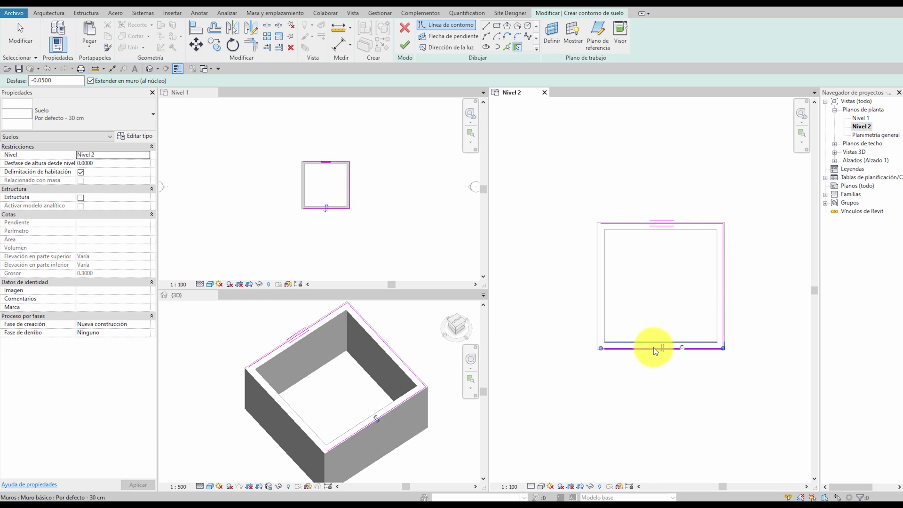
click(601, 309)
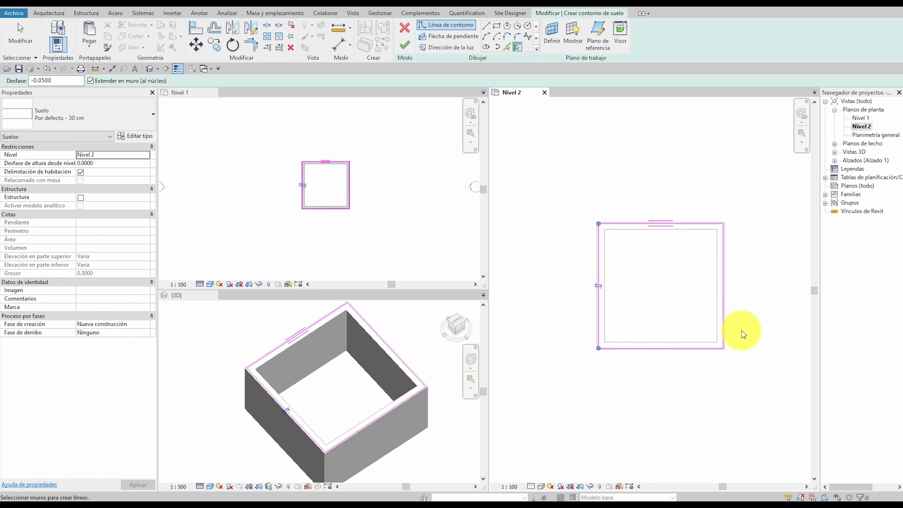
click(404, 45)
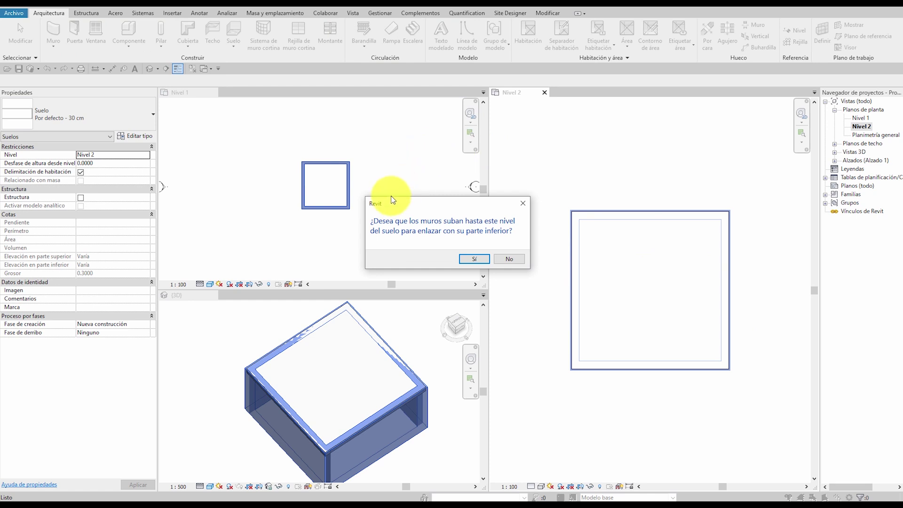
click(510, 259)
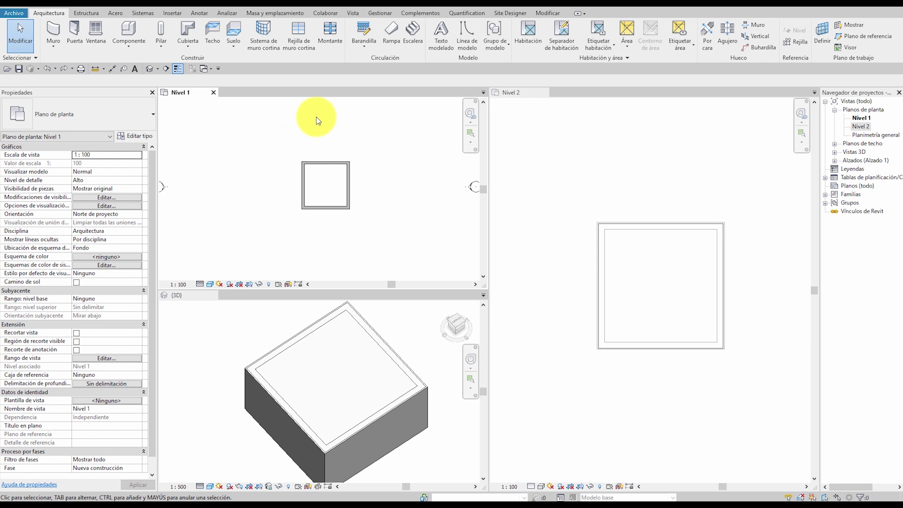
Step: Move the box's upper wall outward in Nivel 1 to 8.9 m from the opposite wall, testing the wall-picked floor
click(328, 166)
drag(317, 162, 319, 130)
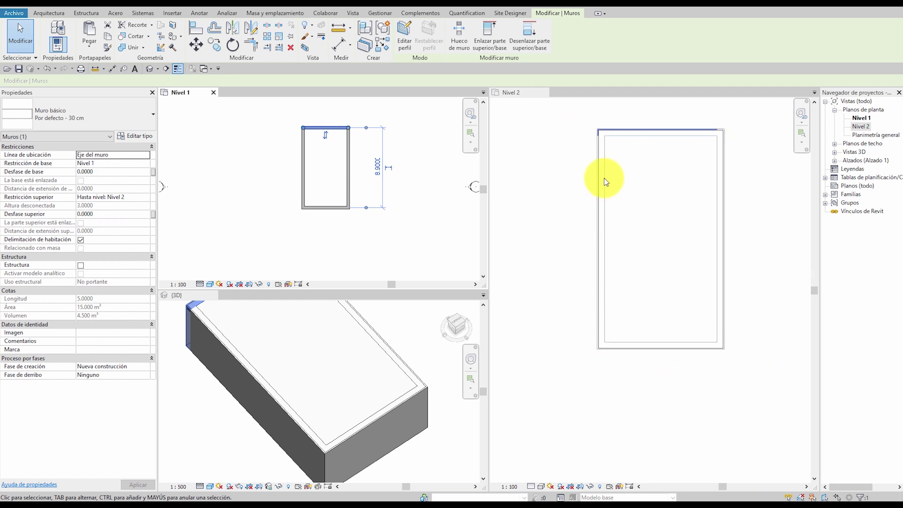
click(580, 234)
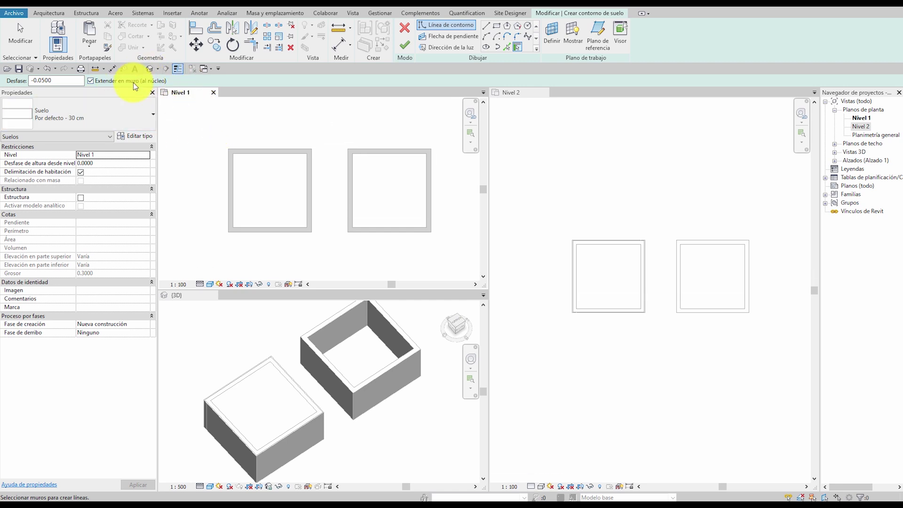
click(90, 81)
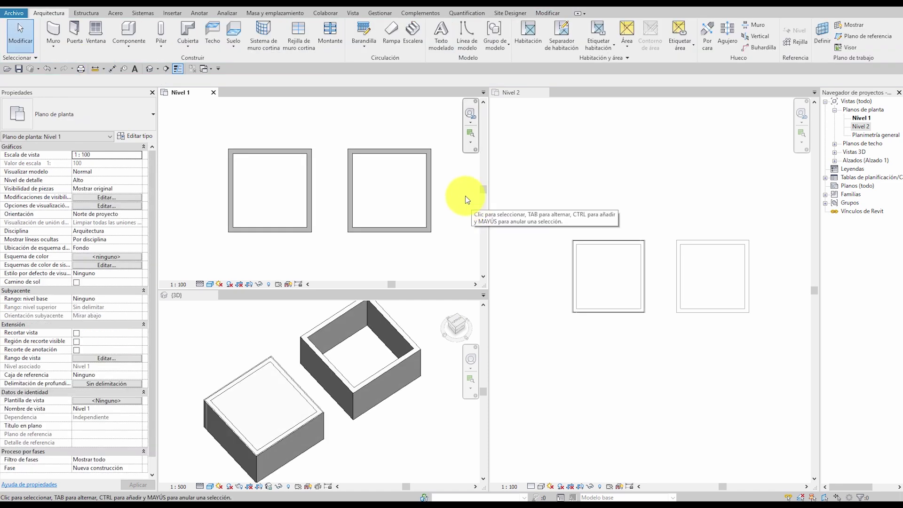
Step: Draw a 5 m horizontal wall of type Ladrillo cara vista - trasd. cerámico - 27 cm above the first box in Nivel 1
key(w)
key(a)
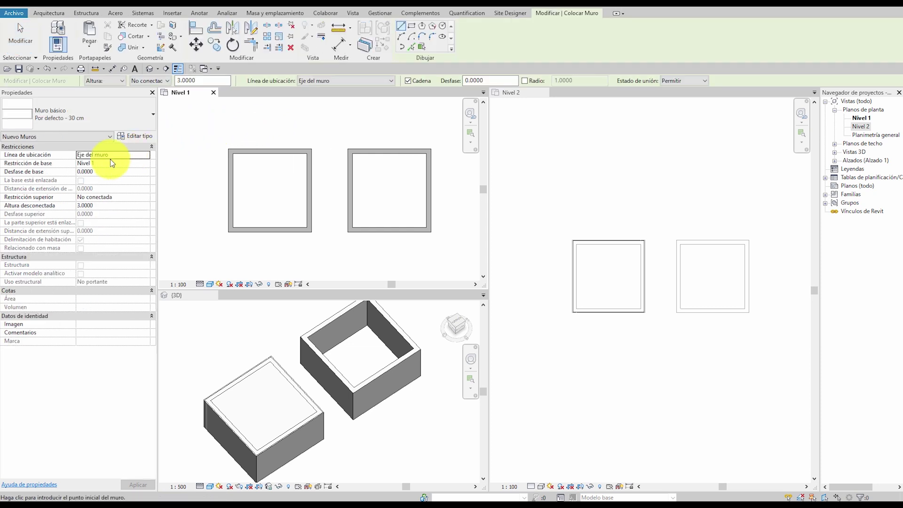
click(109, 118)
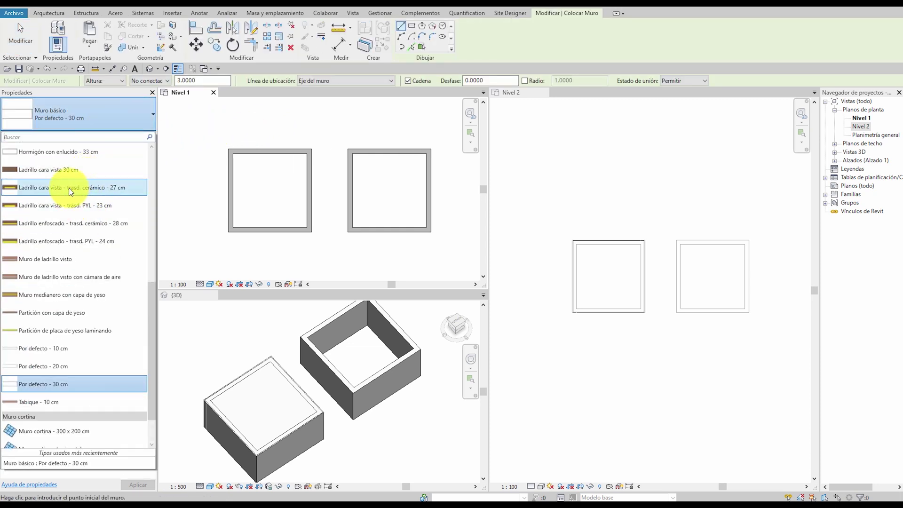
click(69, 188)
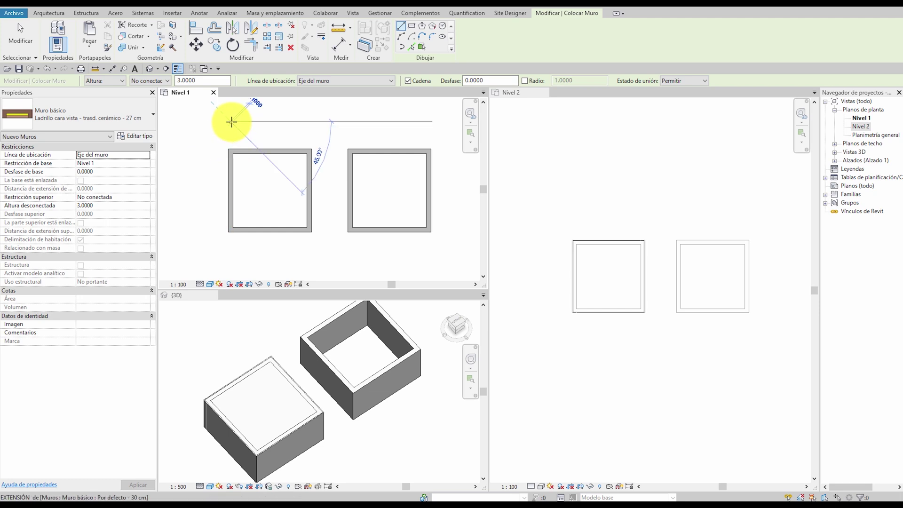
click(231, 121)
click(310, 122)
key(Escape)
key(Escape)
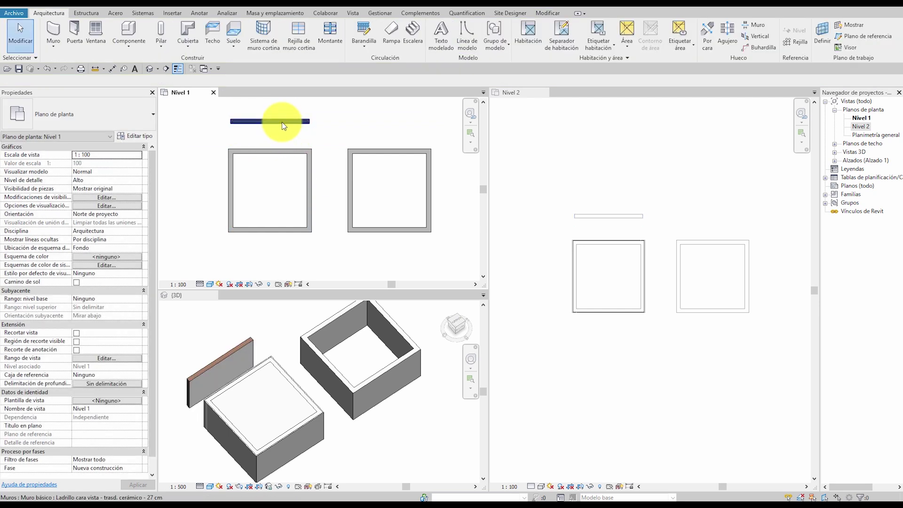
Step: Open the brick wall type's layer assembly and examine its finish, insulation and core layers
click(281, 122)
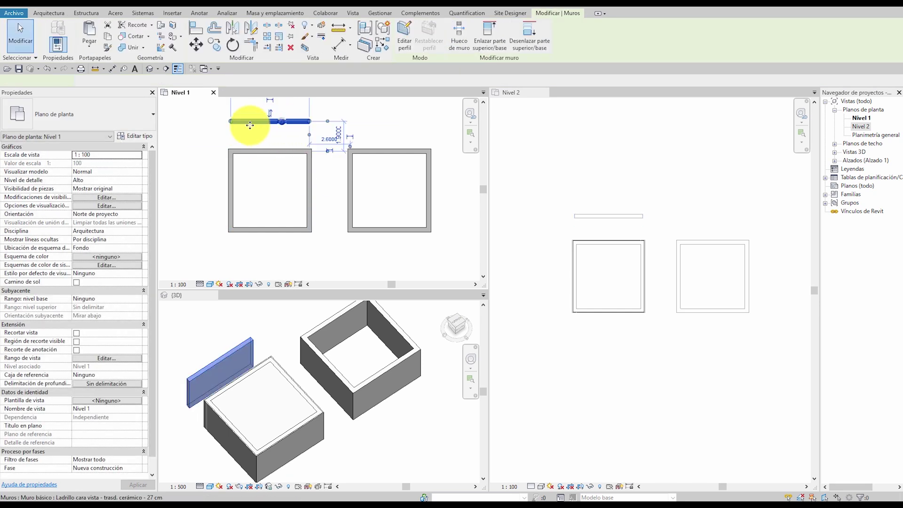
click(143, 136)
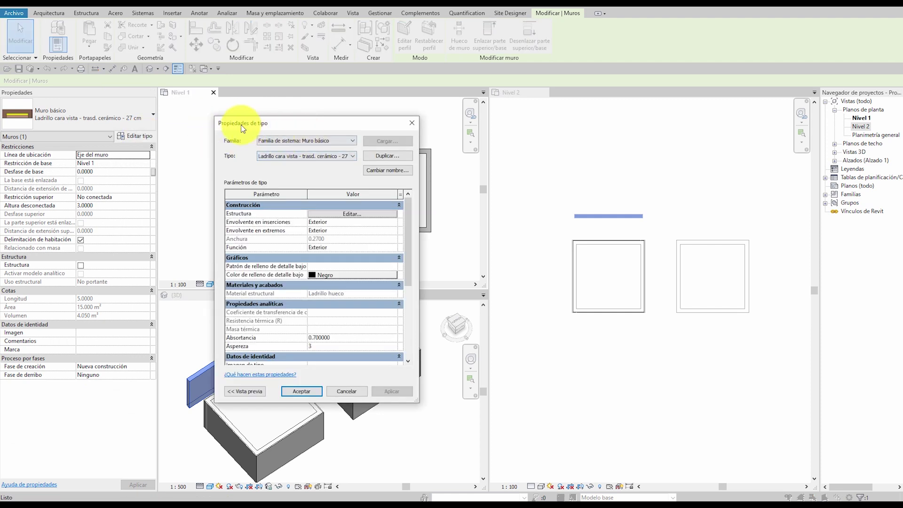
click(339, 214)
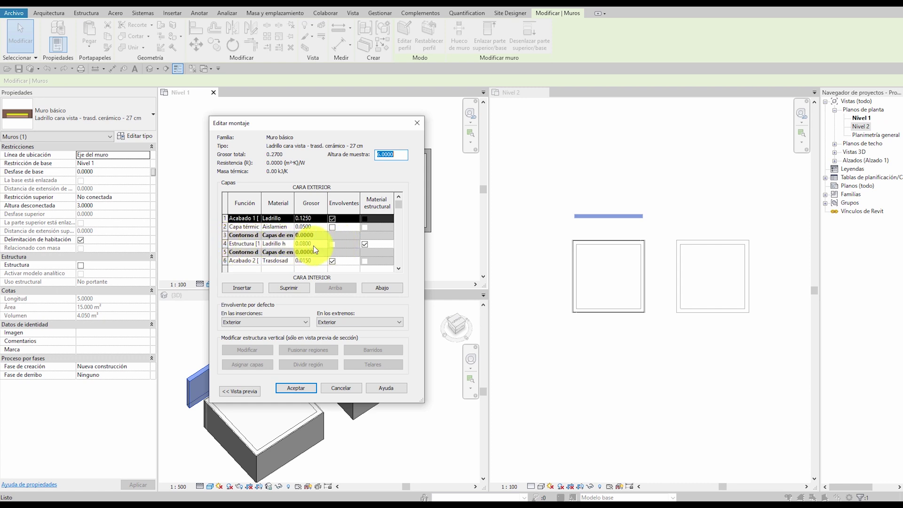
click(278, 228)
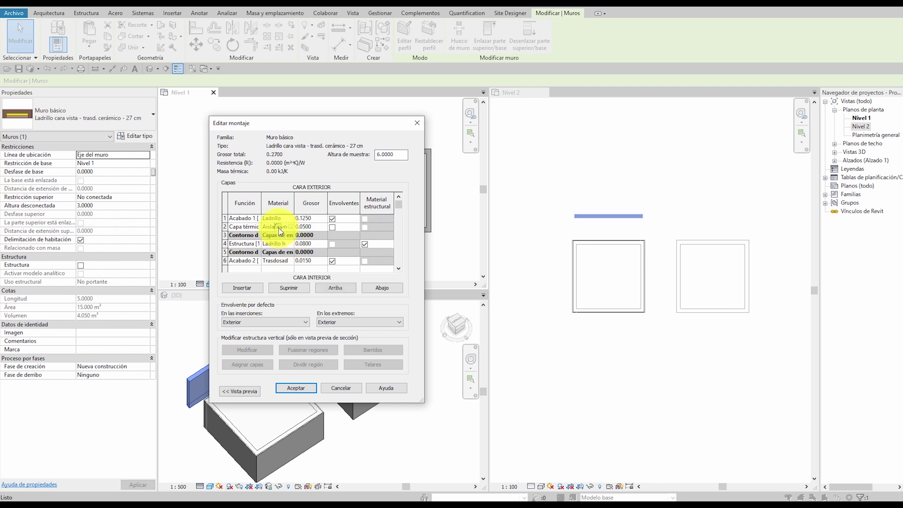
click(378, 287)
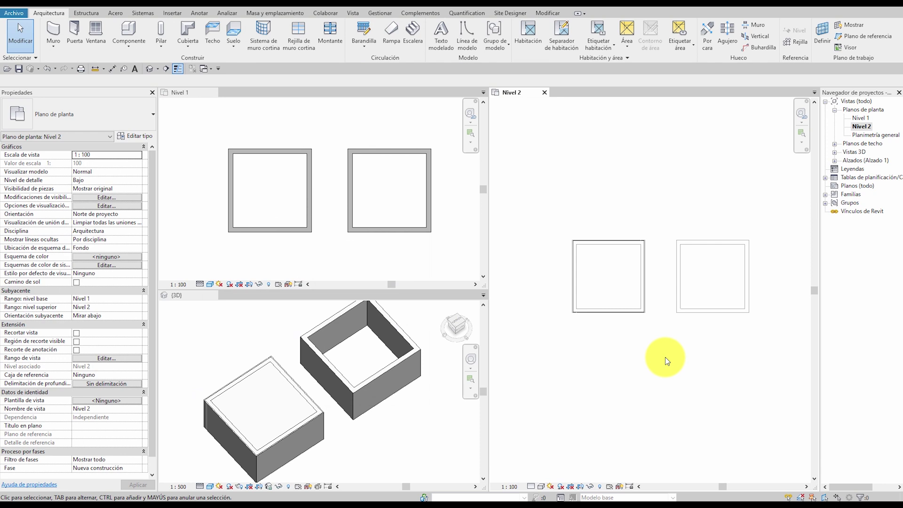
Step: Select the first box's floor and examine in the 3D view how its edge sits relative to the outer wall faces
click(623, 276)
scroll(324, 419, up, 5)
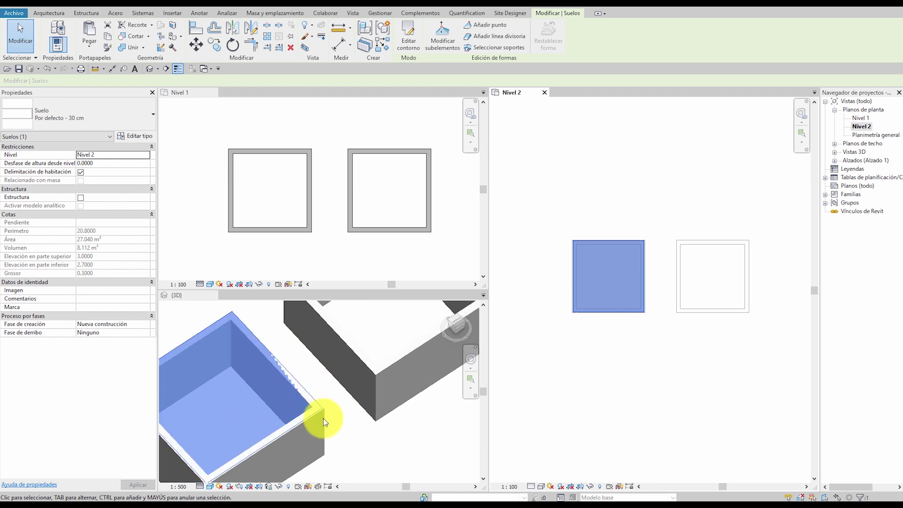
shift+middle_drag(308, 429, 292, 414)
scroll(282, 400, up, 3)
scroll(261, 372, up, 3)
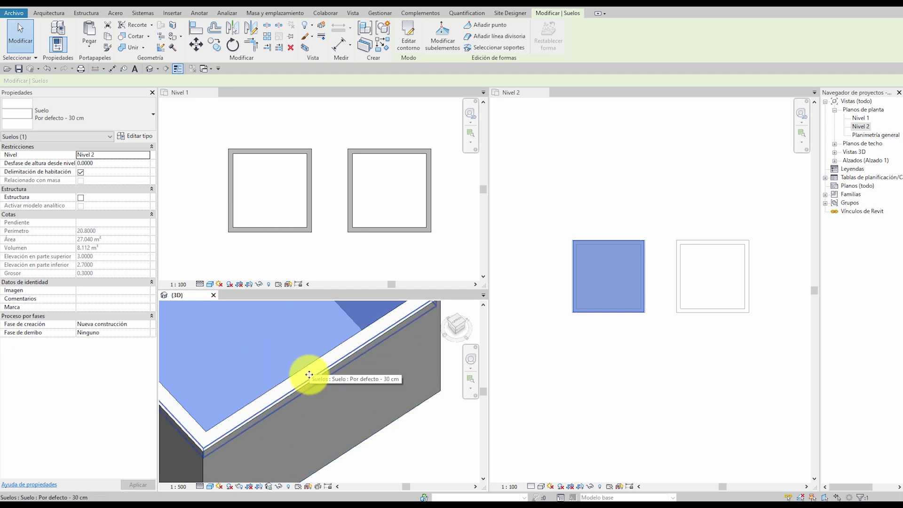
scroll(337, 405, down, 1)
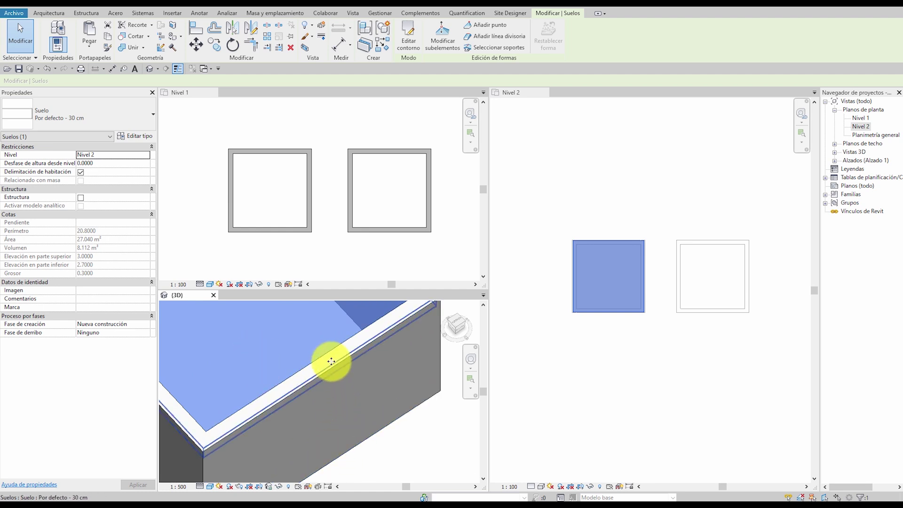
scroll(362, 403, down, 3)
scroll(363, 428, down, 3)
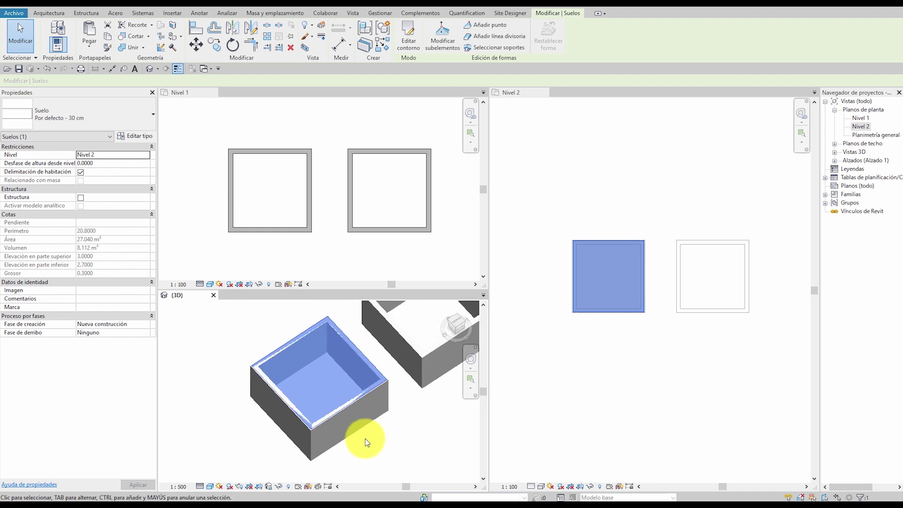
Step: Place a vertical section line in Nivel 1 cutting through the middle of the first box
click(292, 235)
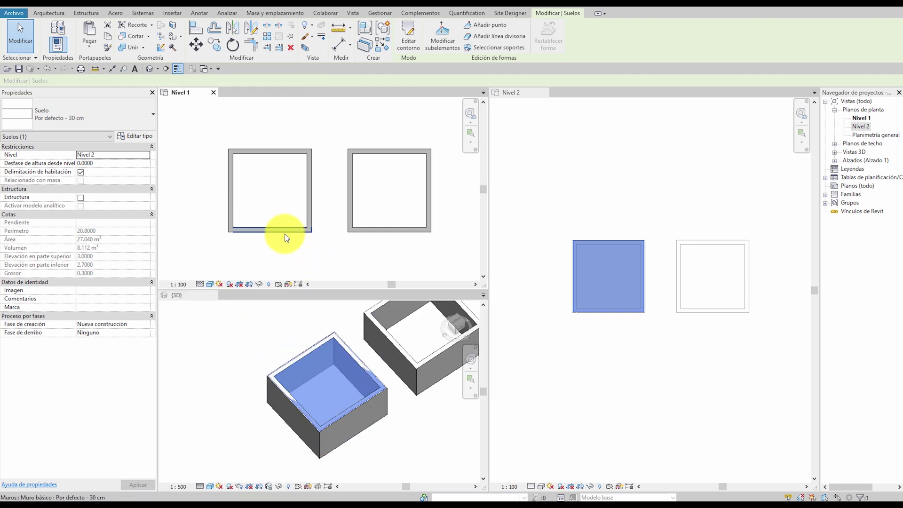
click(168, 67)
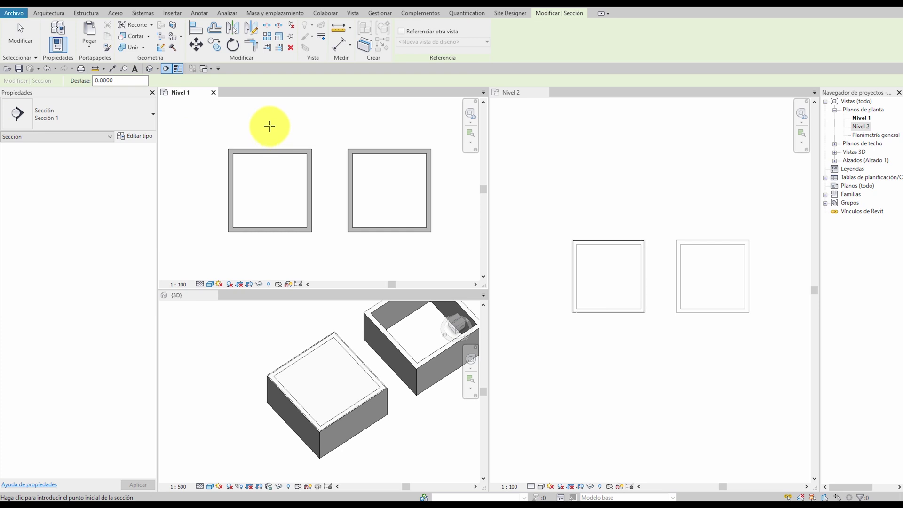
click(269, 126)
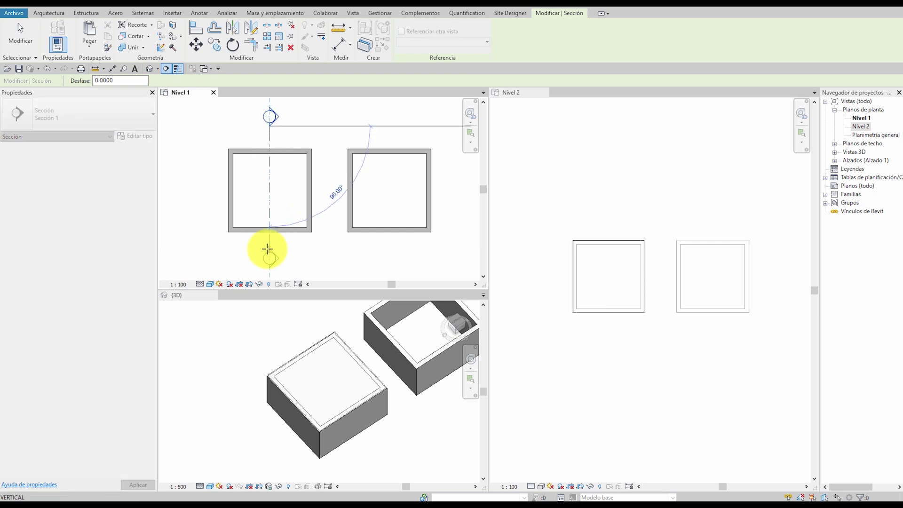
click(267, 248)
key(Escape)
key(Escape)
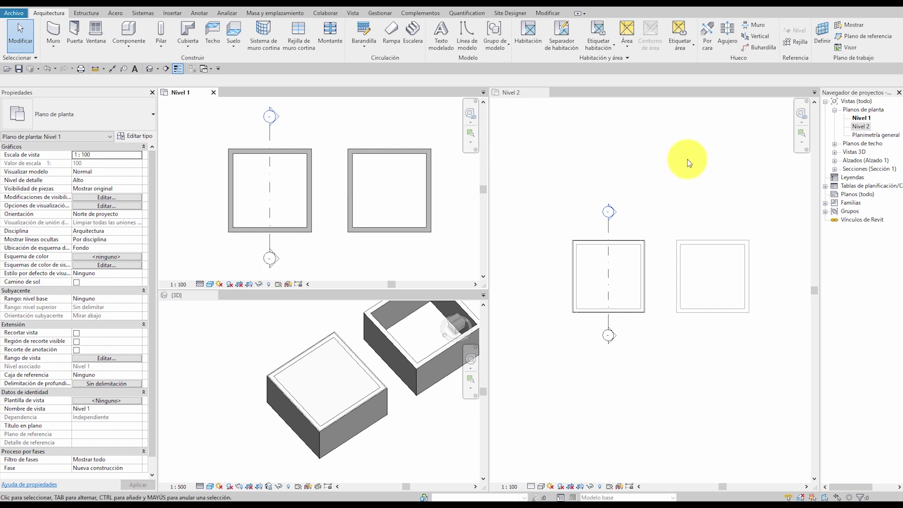
Step: Open the Sección 1 view and select the box's cut wall nearest the level heads
click(860, 126)
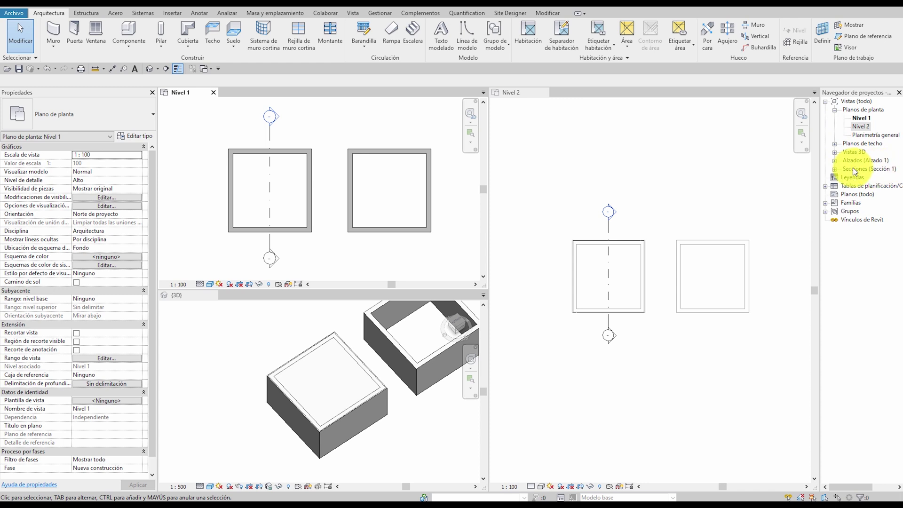
click(835, 169)
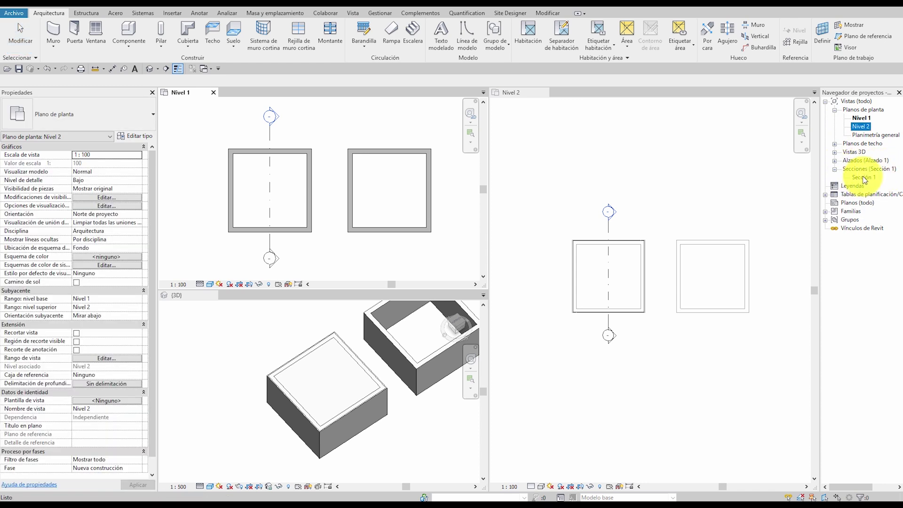
double_click(864, 177)
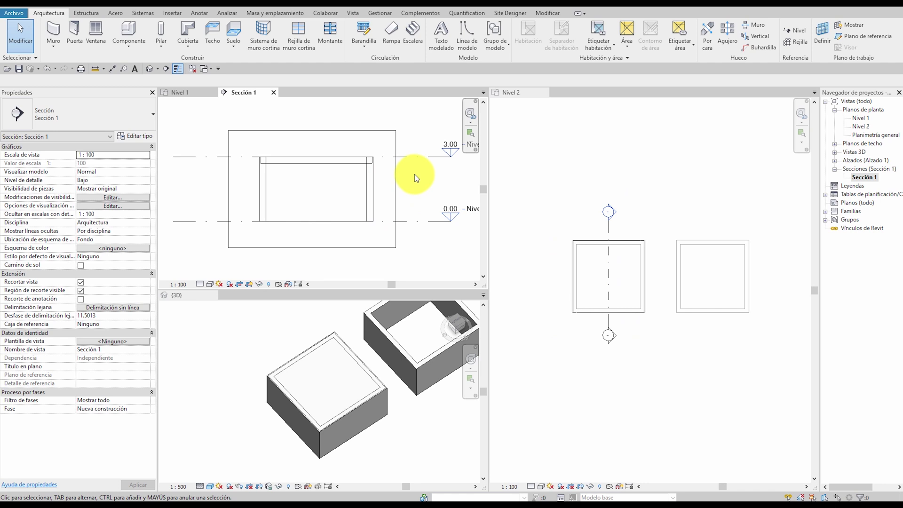
click(371, 178)
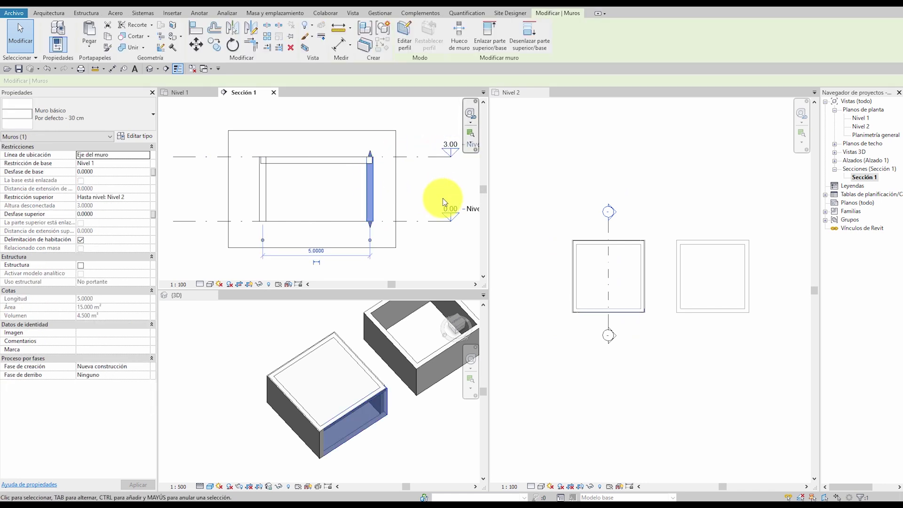
Step: In the section, select the first box's floor and the adjoining wall, and examine how they meet at the wall's top
middle_drag(487, 206, 367, 217)
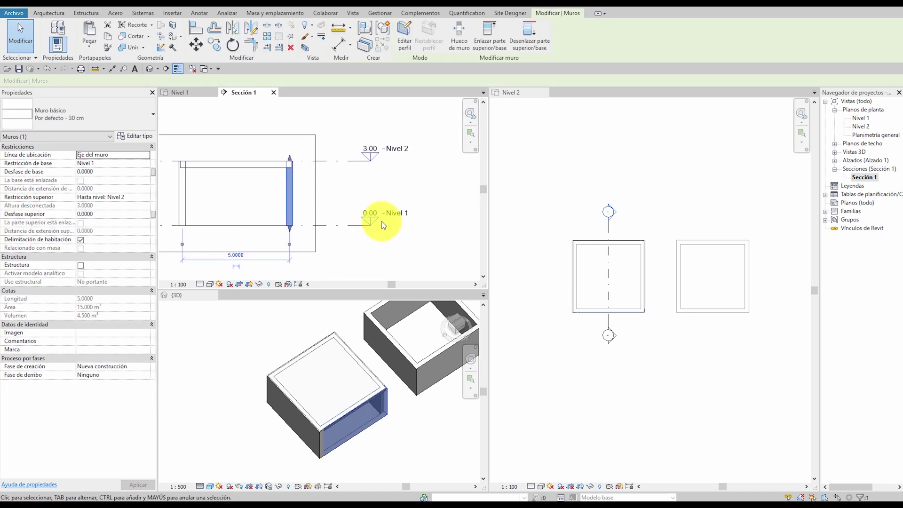
click(259, 162)
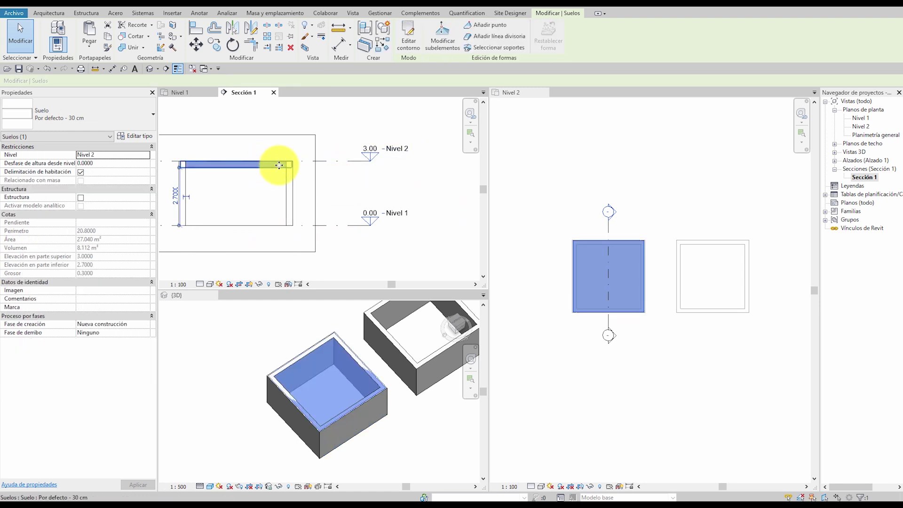
scroll(282, 165, up, 3)
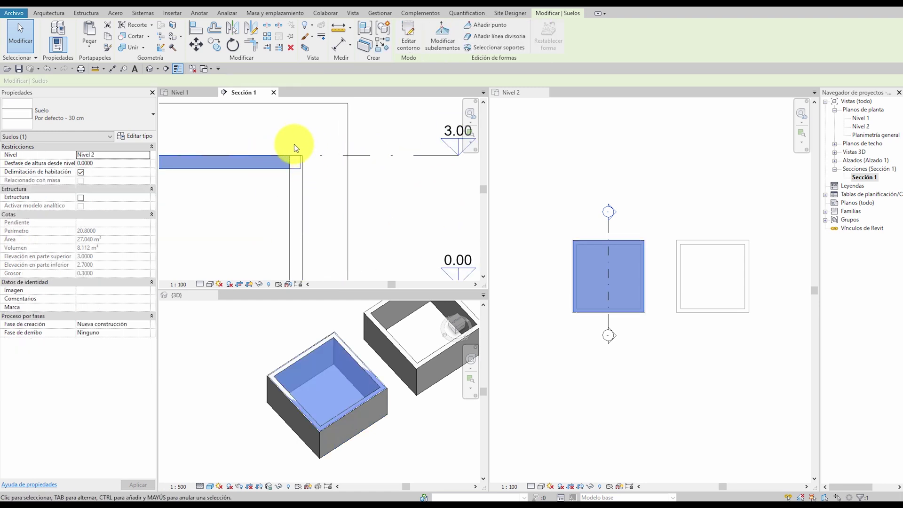
click(303, 182)
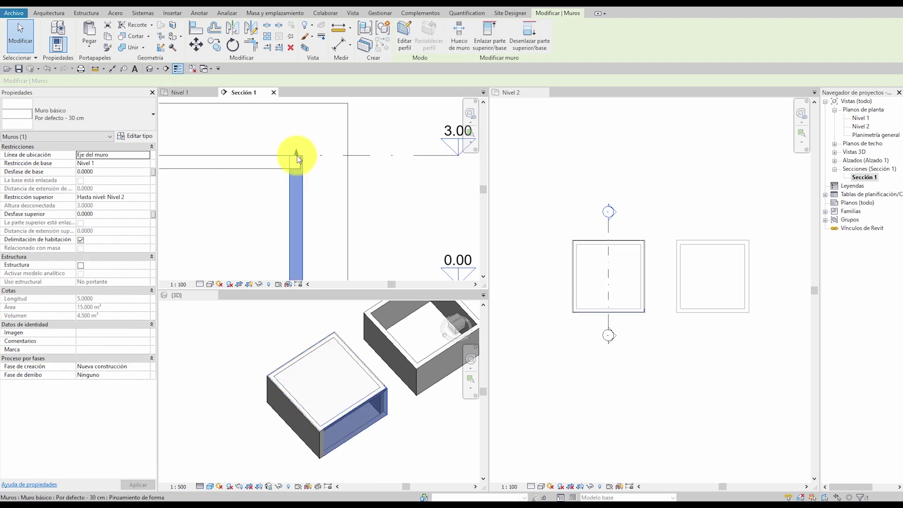
drag(297, 152, 298, 167)
click(330, 198)
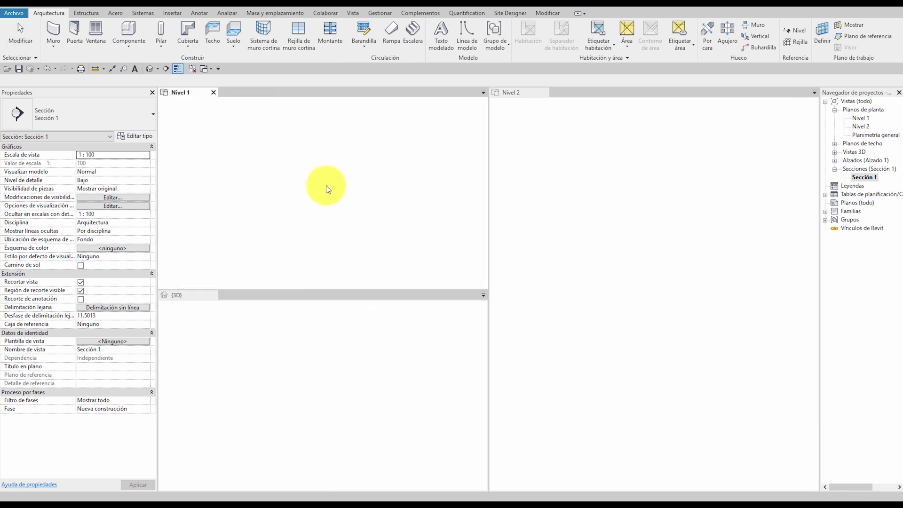
Step: Create a rectangular floor on Nivel 2 along the second box's outer wall faces with zero offset, attaching the walls to its underside
click(518, 207)
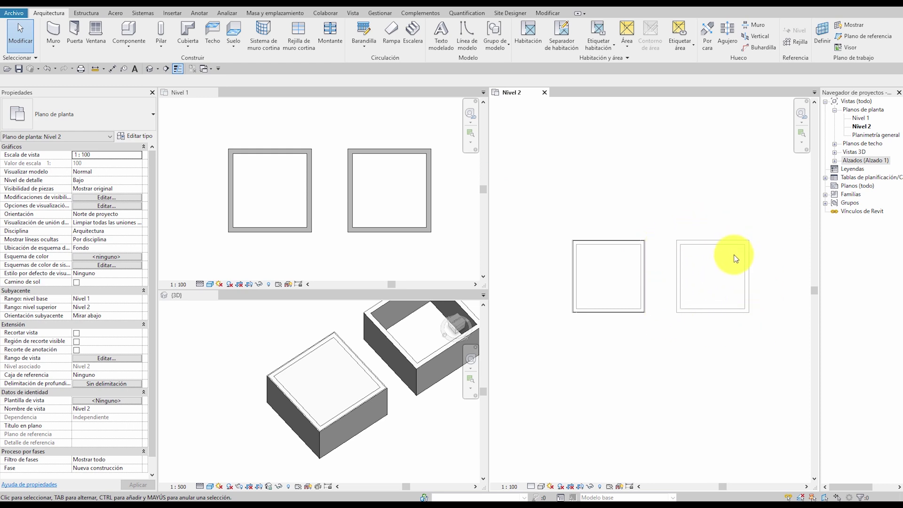
click(232, 31)
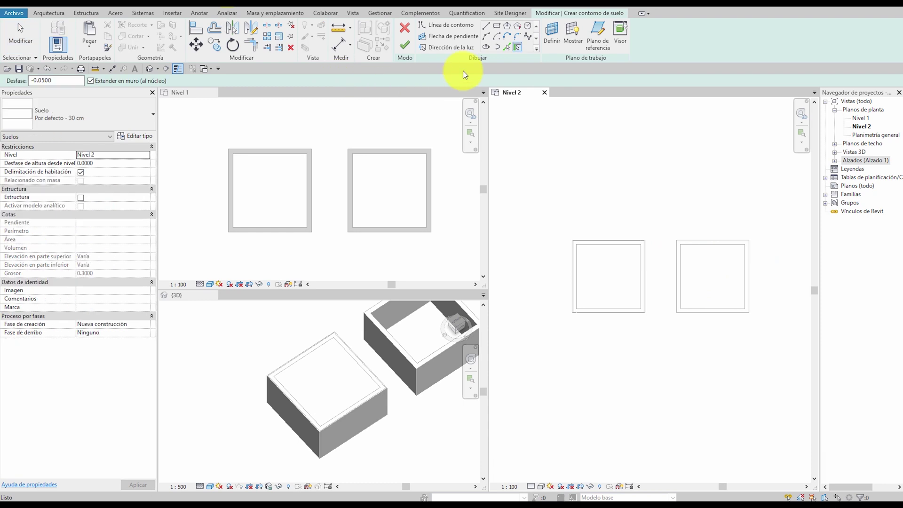
click(496, 27)
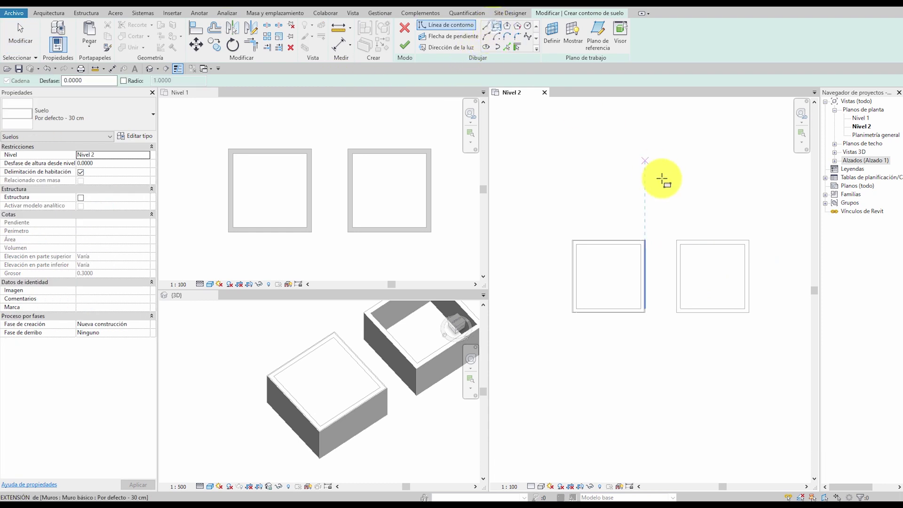
click(677, 240)
click(749, 312)
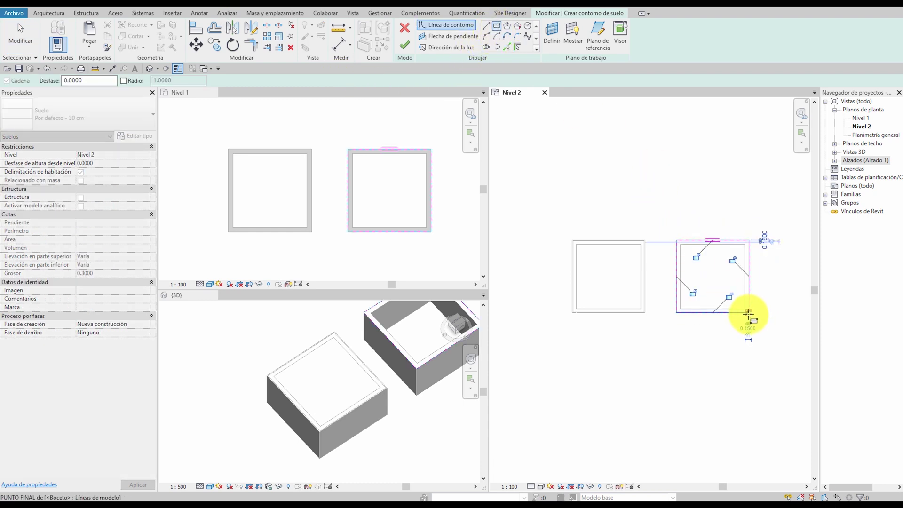
click(403, 46)
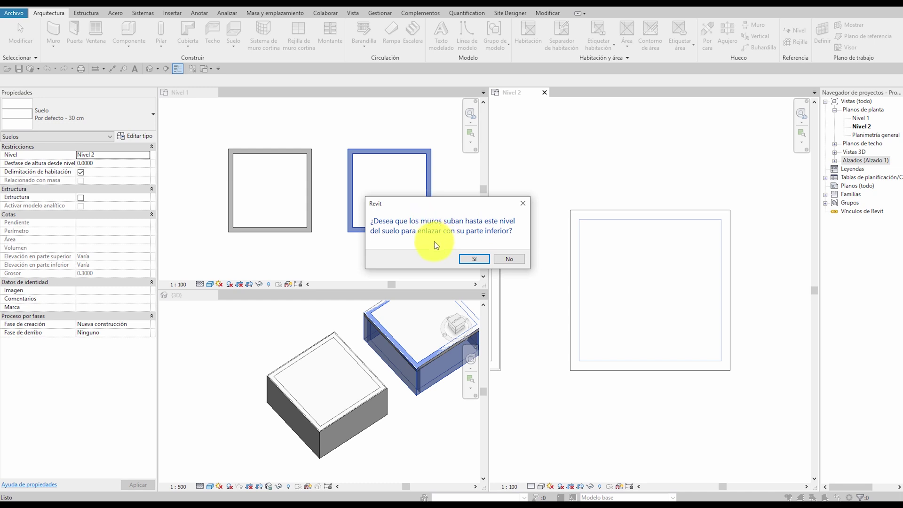
click(475, 259)
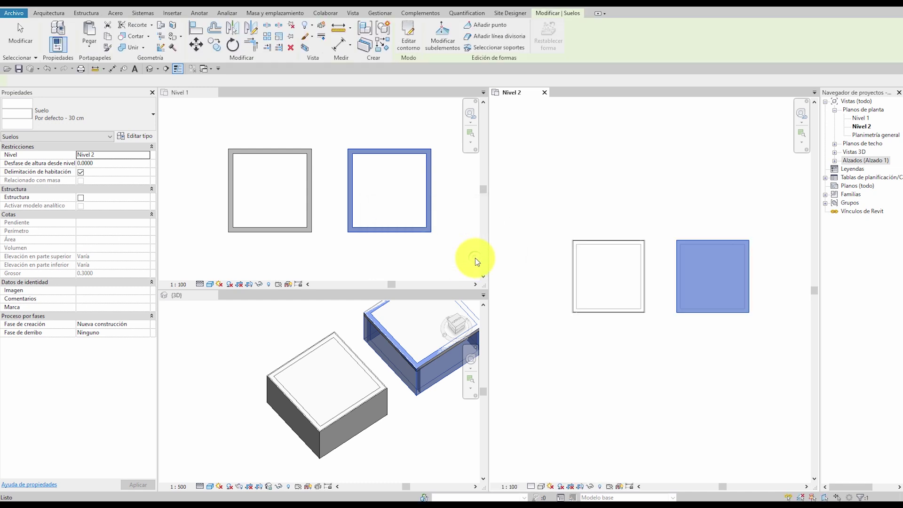
click(665, 263)
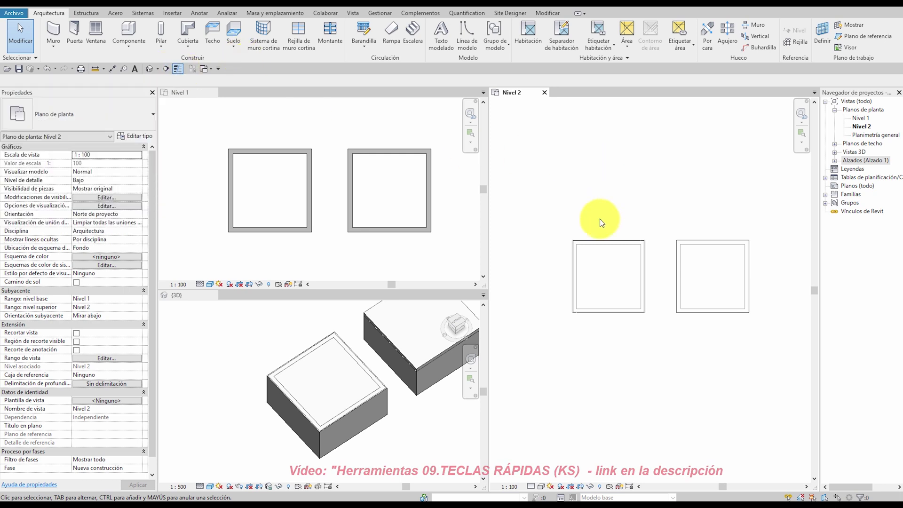
Step: Place a vertical section line in Nivel 2 cutting through the middle of the second box
key(s)
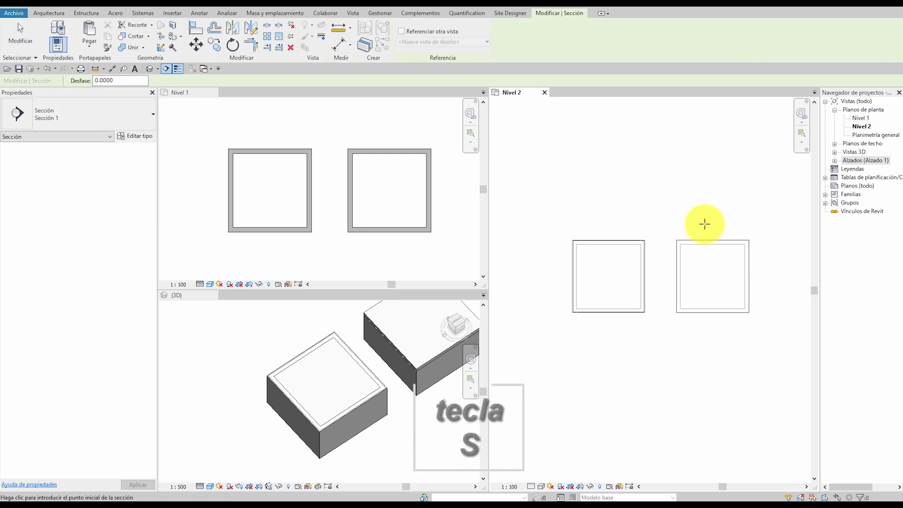
click(708, 208)
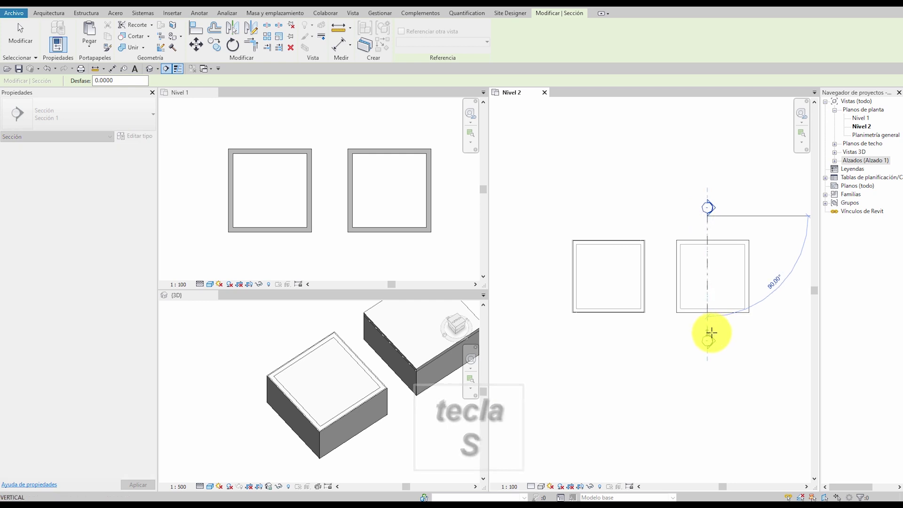
click(709, 332)
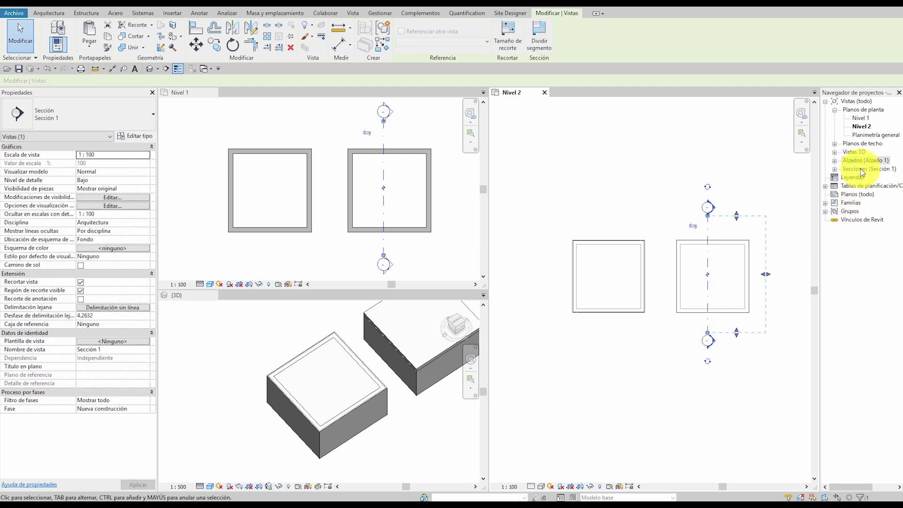
Step: Open the Sección 1 view and select the second box's cut wall to examine where its top meets the floor
click(836, 168)
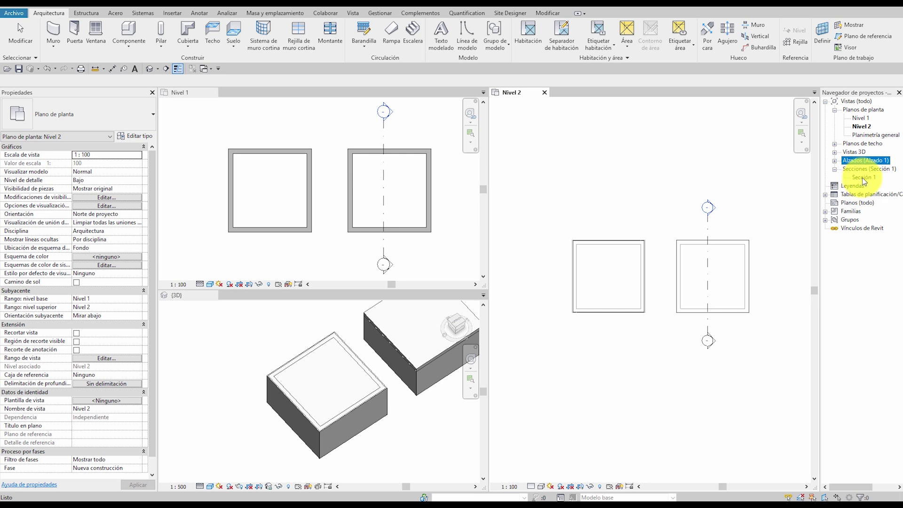
double_click(863, 177)
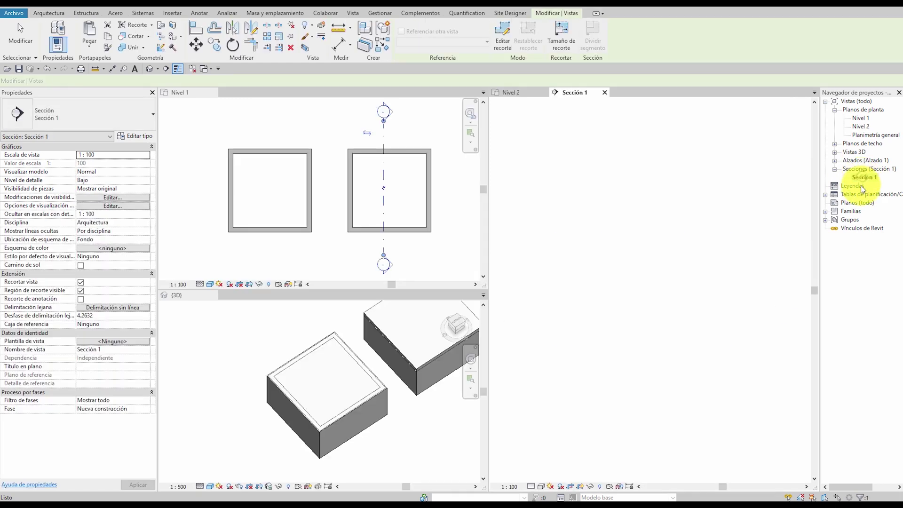
scroll(688, 282, up, 2)
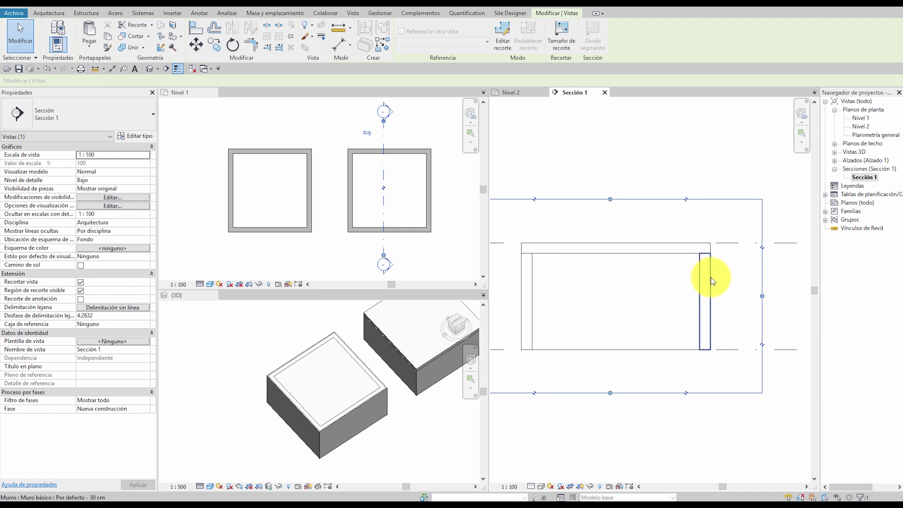
click(710, 278)
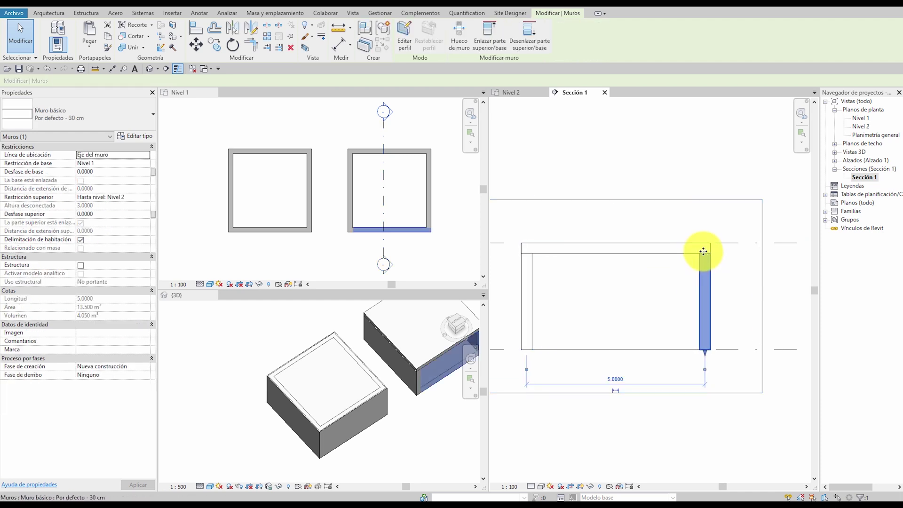